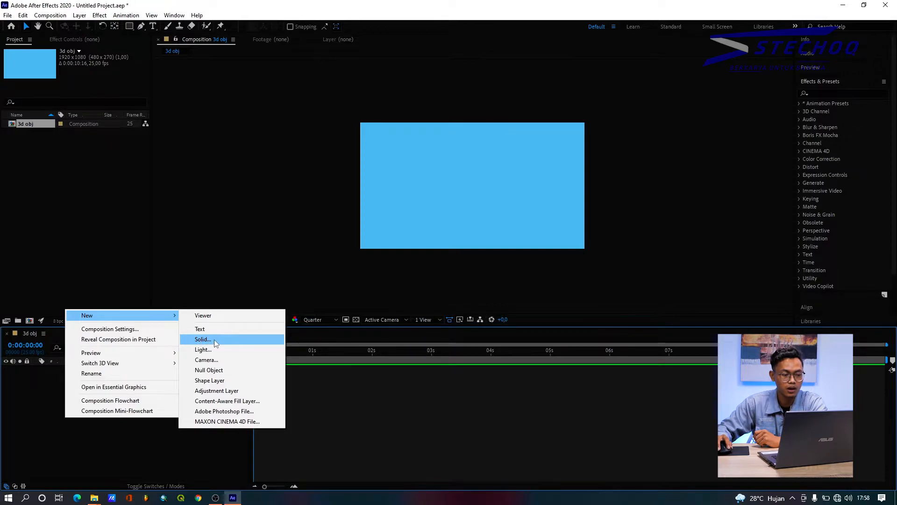
Create a 1920 x 1080 px solid layer in the 3d obj composition, coloured blue 559AE0.
{"action": "left_click", "coordinate": [214, 340]}
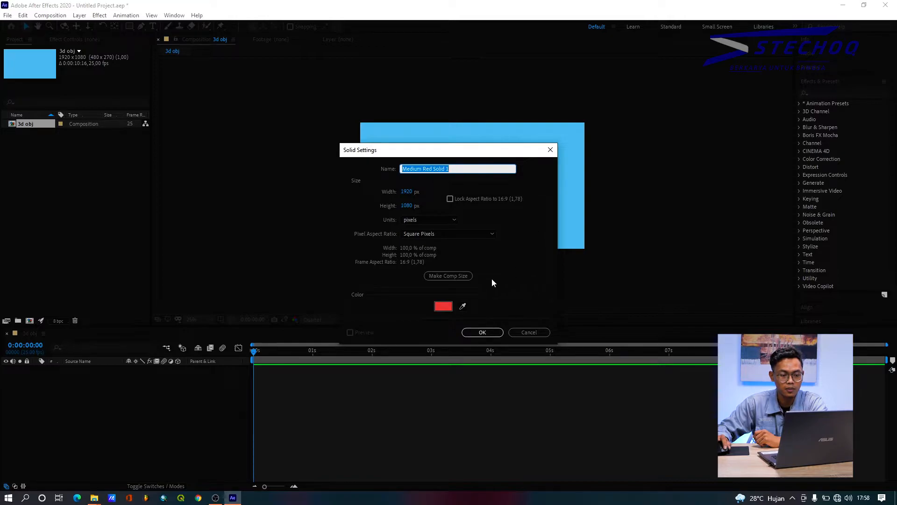
{"action": "left_click", "coordinate": [443, 308]}
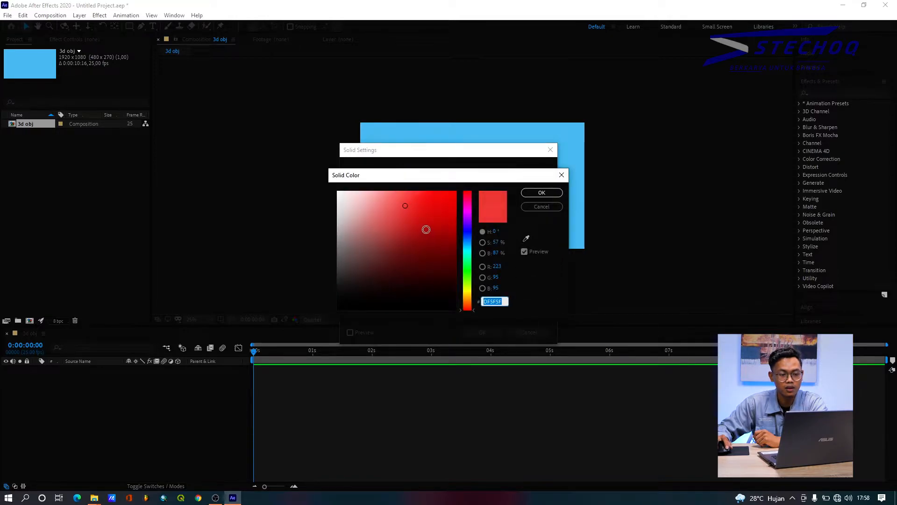
{"action": "left_click", "coordinate": [470, 241]}
{"action": "left_click", "coordinate": [411, 205]}
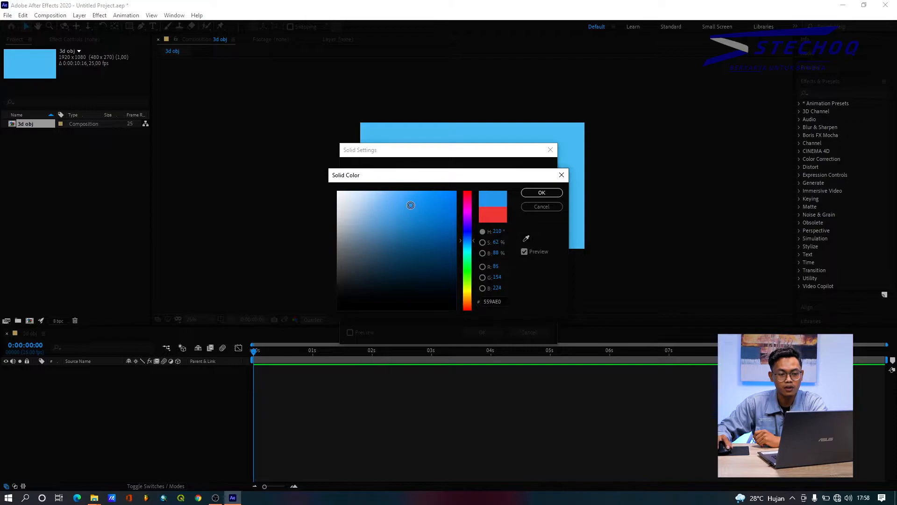
{"action": "left_click", "coordinate": [527, 193]}
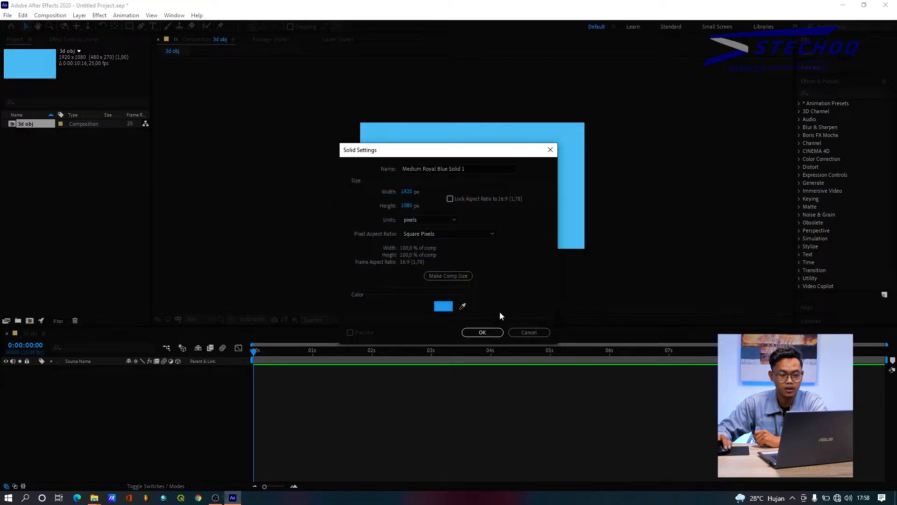
{"action": "left_click", "coordinate": [490, 332]}
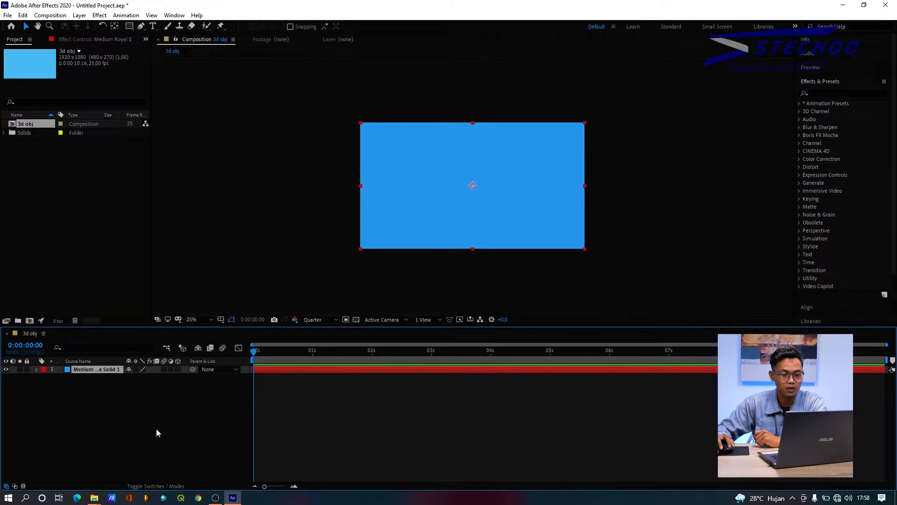
Search the effects for "ele" and apply the Video Copilot Element effect to the blue solid.
{"action": "left_click", "coordinate": [818, 94]}
{"action": "type", "text": "ele"}
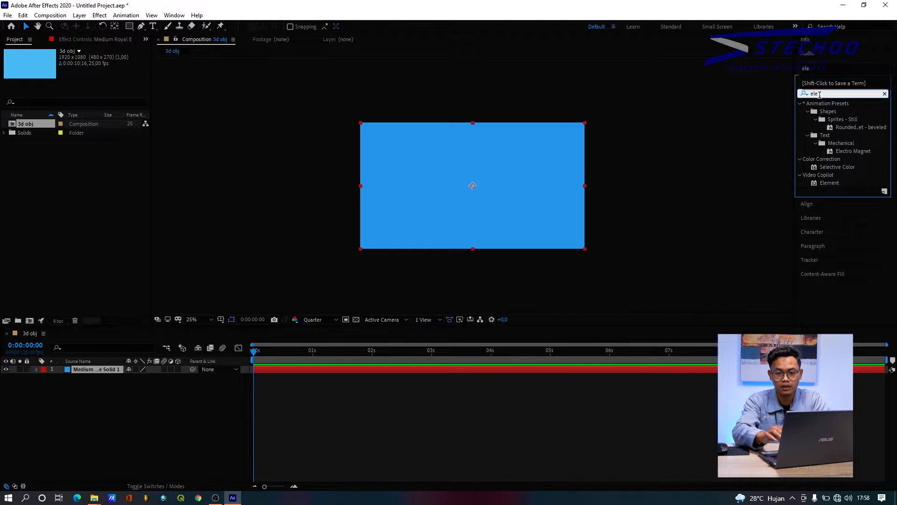
{"action": "left_click", "coordinate": [830, 184]}
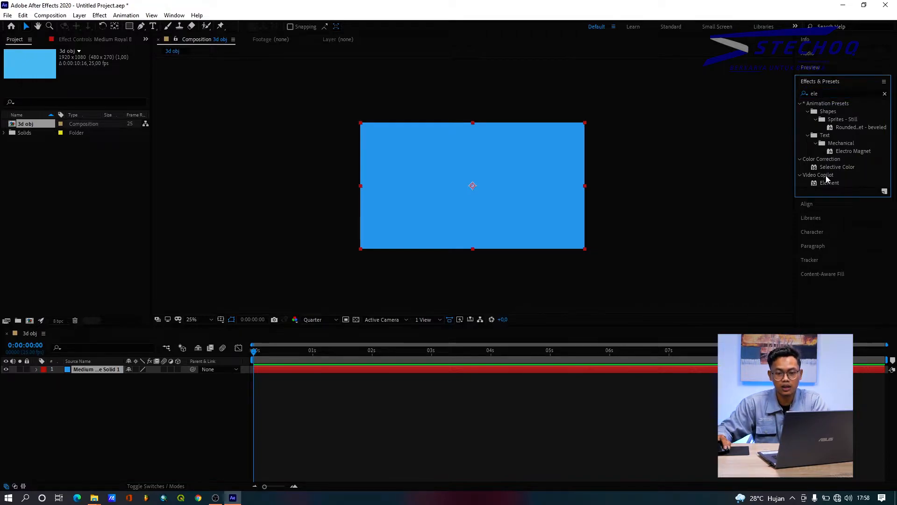
{"action": "left_click", "coordinate": [825, 176]}
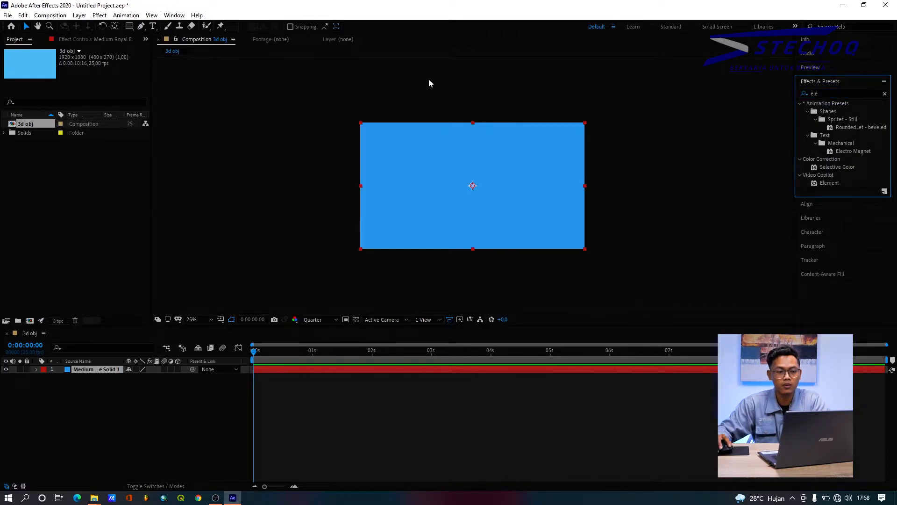
{"action": "left_click", "coordinate": [100, 16]}
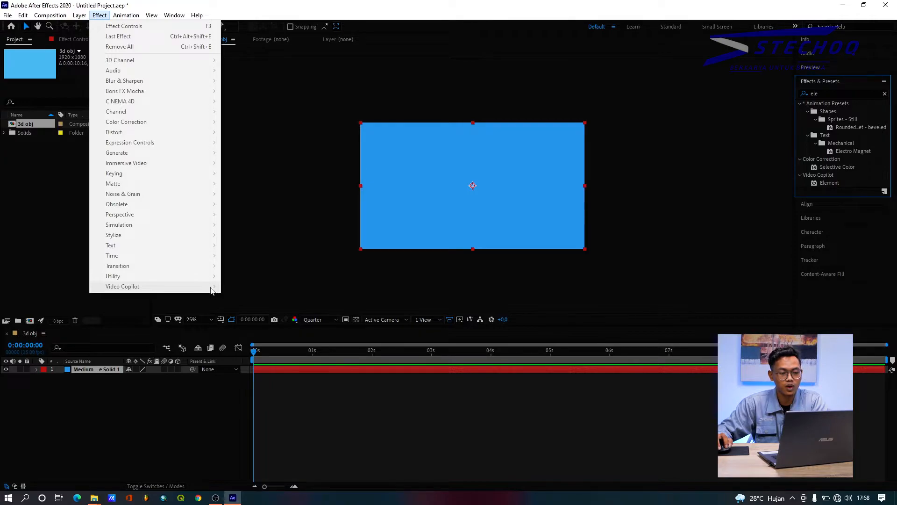
{"action": "left_click", "coordinate": [123, 377]}
{"action": "left_click", "coordinate": [110, 371]}
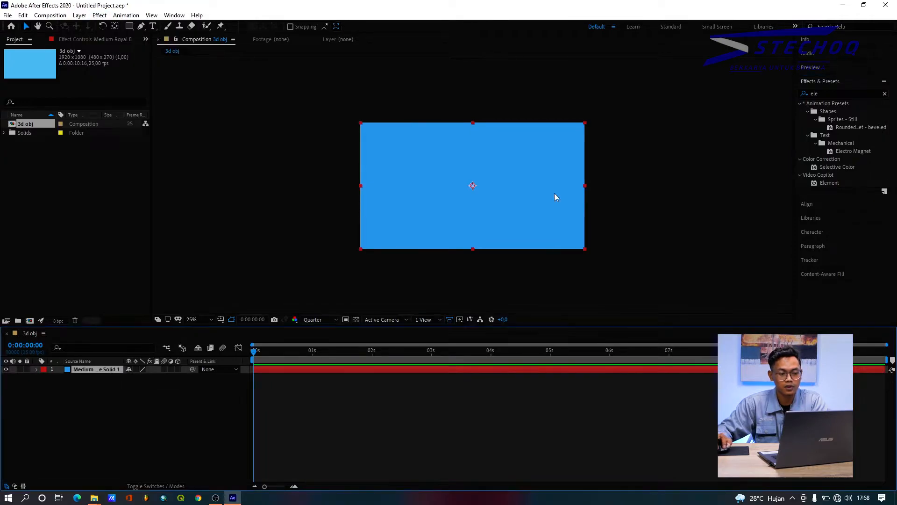
{"action": "left_click", "coordinate": [831, 183]}
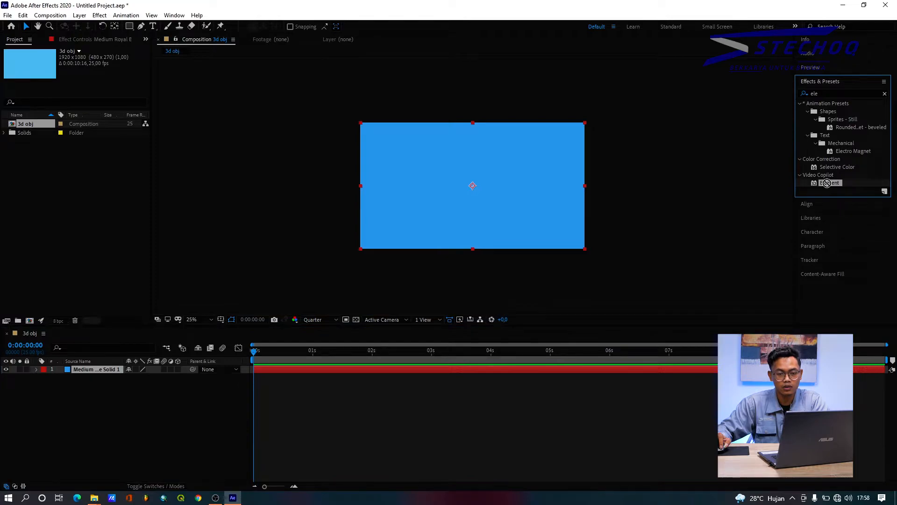
{"action": "left_click_drag", "start_coordinate": [827, 183], "coordinate": [497, 219]}
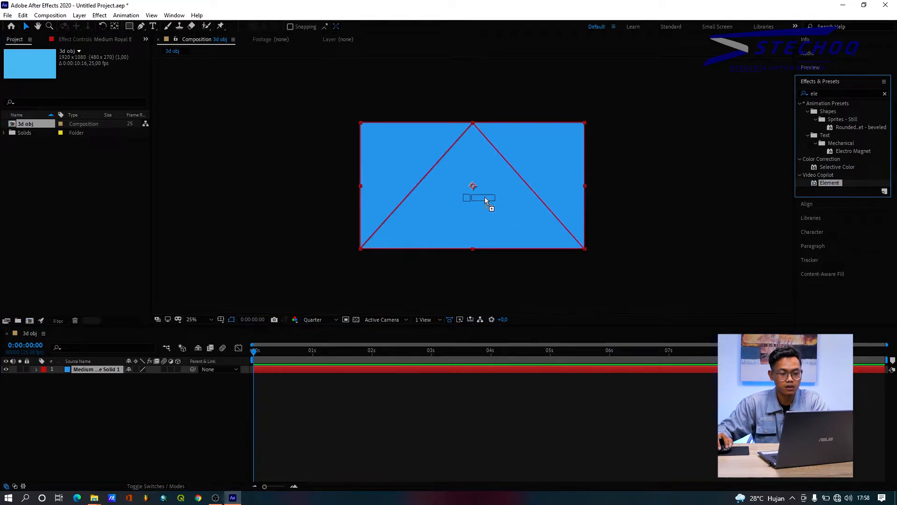
{"action": "left_click_drag", "start_coordinate": [485, 199], "coordinate": [484, 198]}
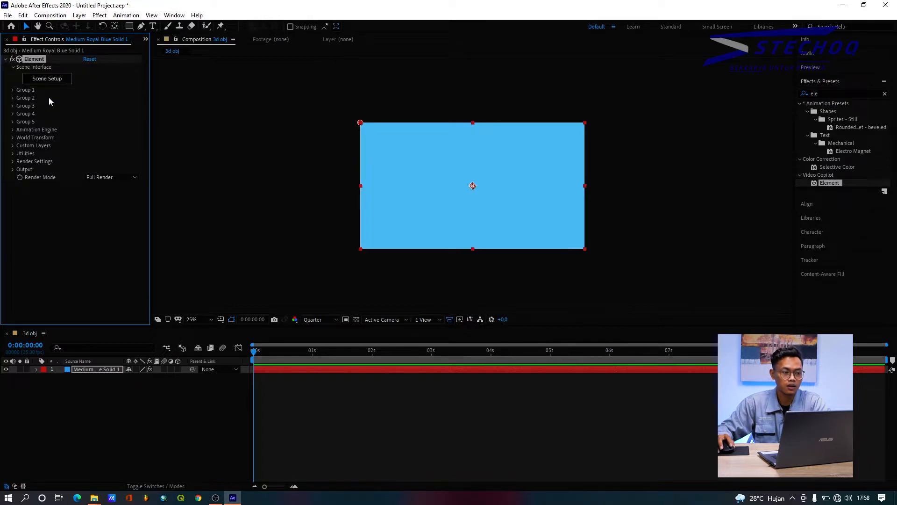
Open Scene Setup for the Element effect on the blue solid.
{"action": "left_click", "coordinate": [91, 369]}
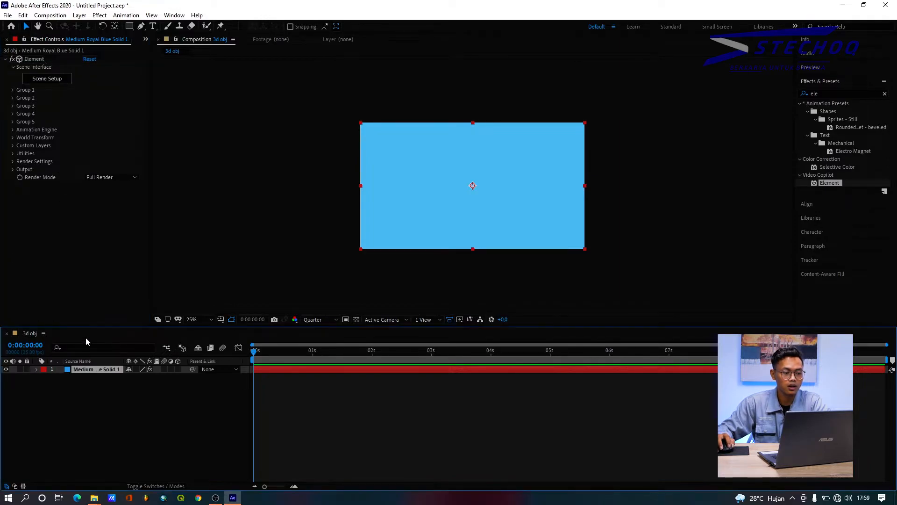
{"action": "left_click", "coordinate": [43, 60]}
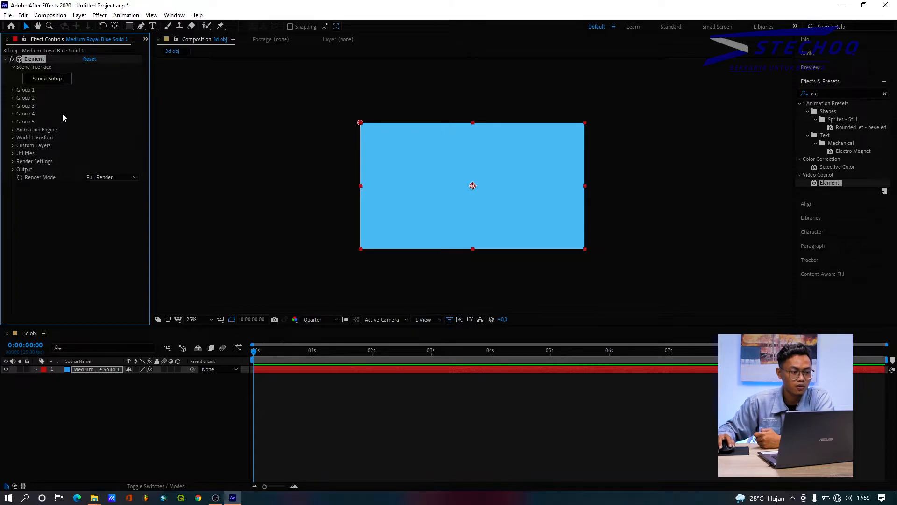
{"action": "left_click", "coordinate": [55, 81]}
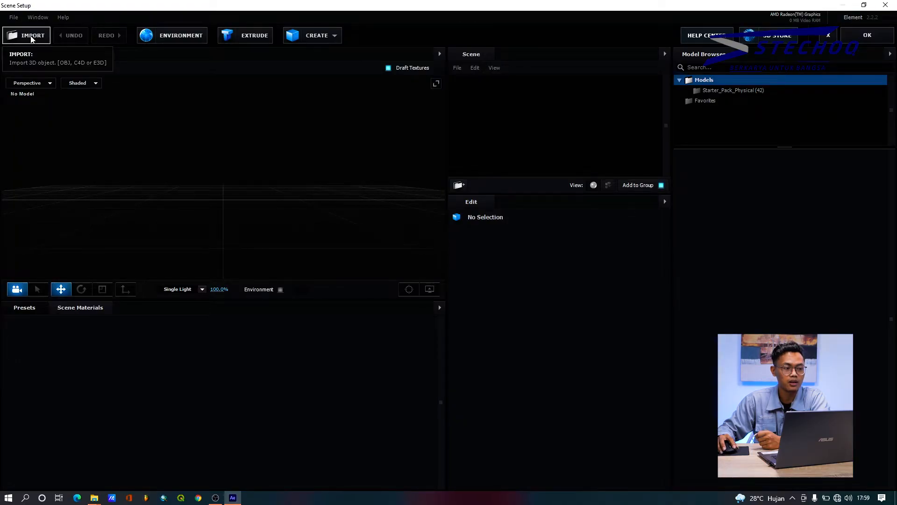
Choose Rmk3.obj from the #STECHOQ/bahan/objek 3d arm folder on drive D: as the 3D object to import.
{"action": "left_click", "coordinate": [31, 38]}
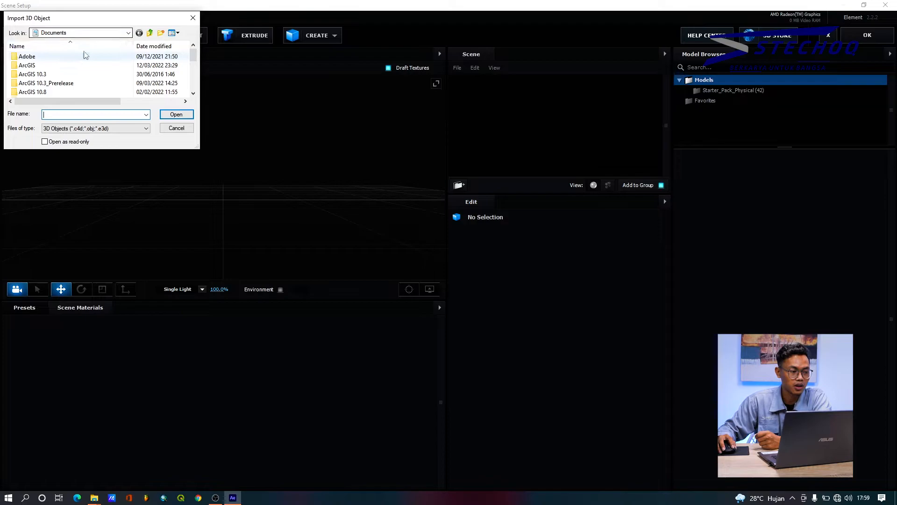
{"action": "left_click", "coordinate": [128, 34]}
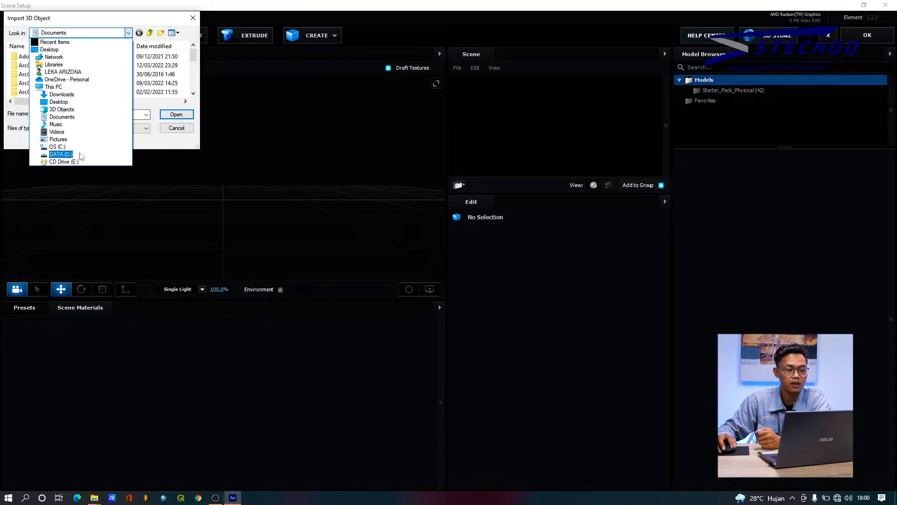
{"action": "left_click", "coordinate": [61, 155]}
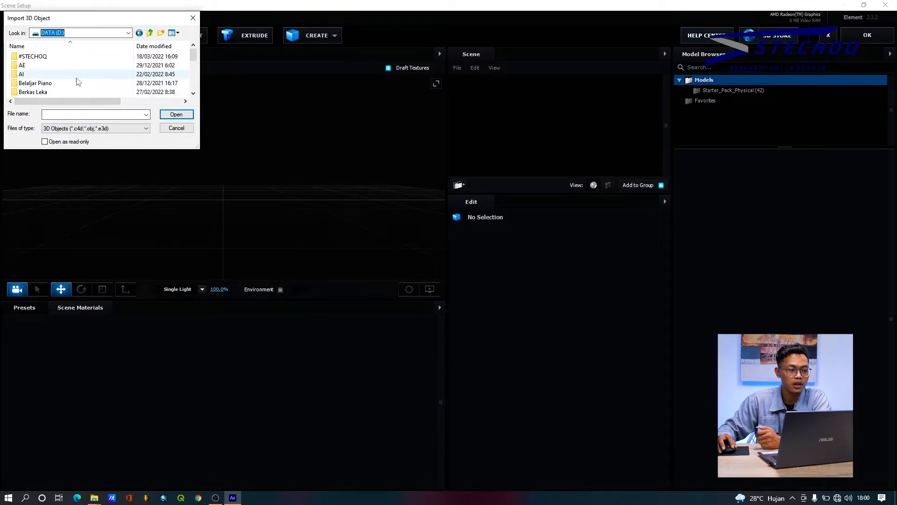
{"action": "double_click", "coordinate": [60, 58]}
{"action": "double_click", "coordinate": [60, 65]}
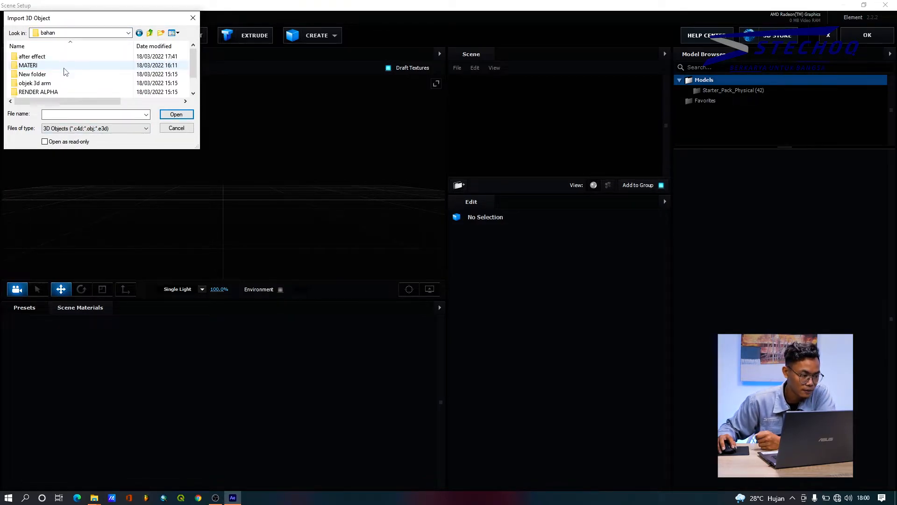
{"action": "double_click", "coordinate": [74, 84]}
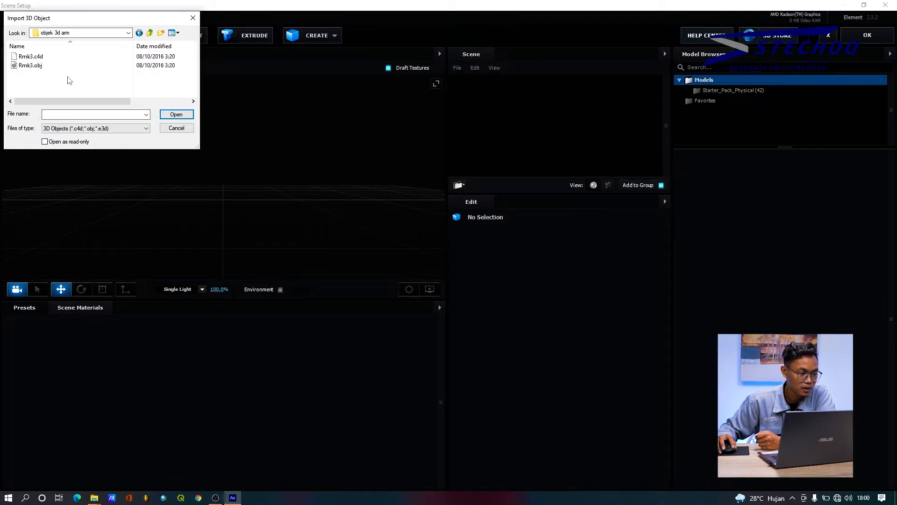
{"action": "left_click", "coordinate": [56, 57]}
{"action": "left_click", "coordinate": [54, 65]}
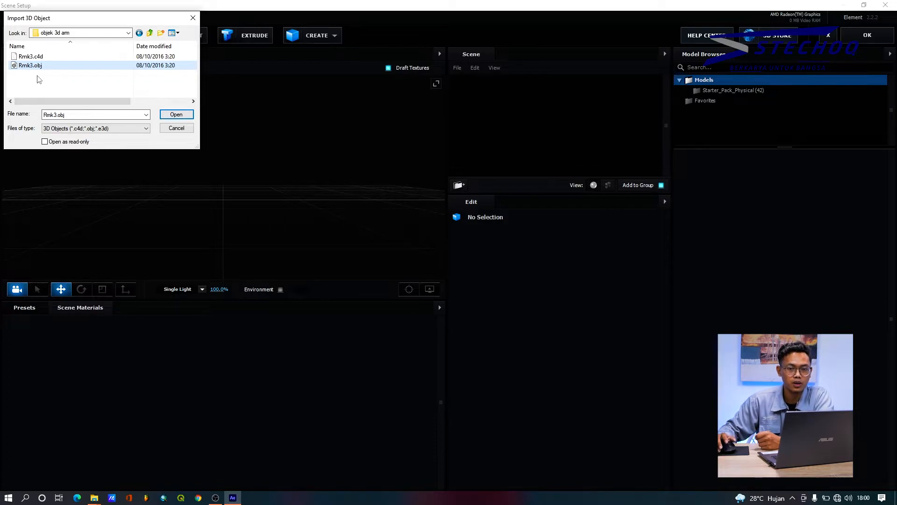
{"action": "left_click", "coordinate": [95, 132]}
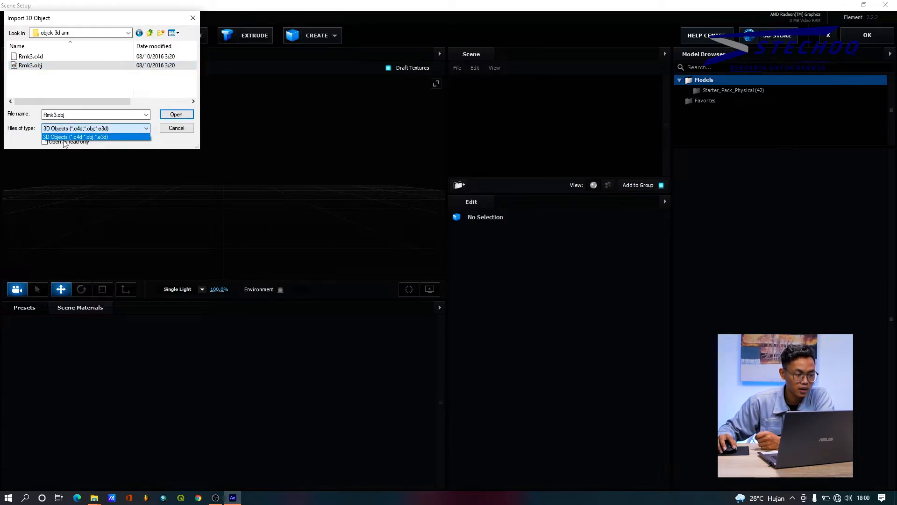
{"action": "left_click", "coordinate": [80, 129]}
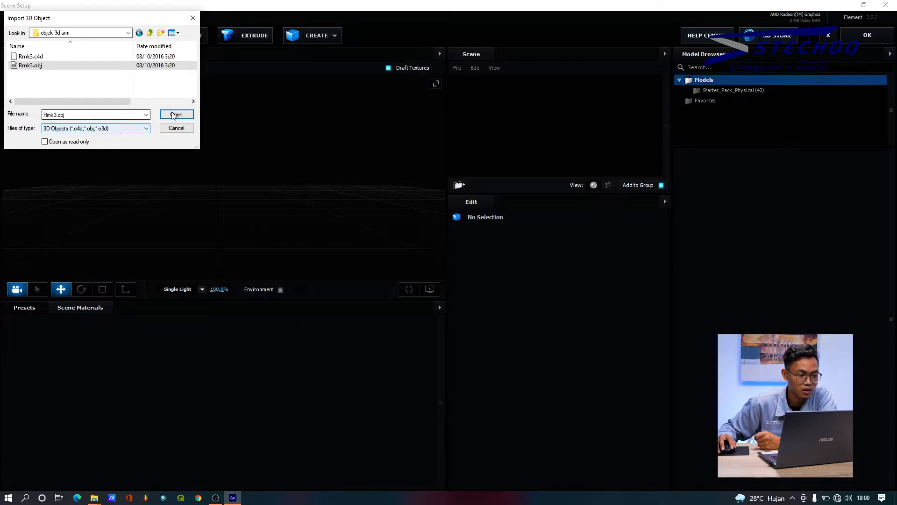
{"action": "left_click", "coordinate": [177, 115]}
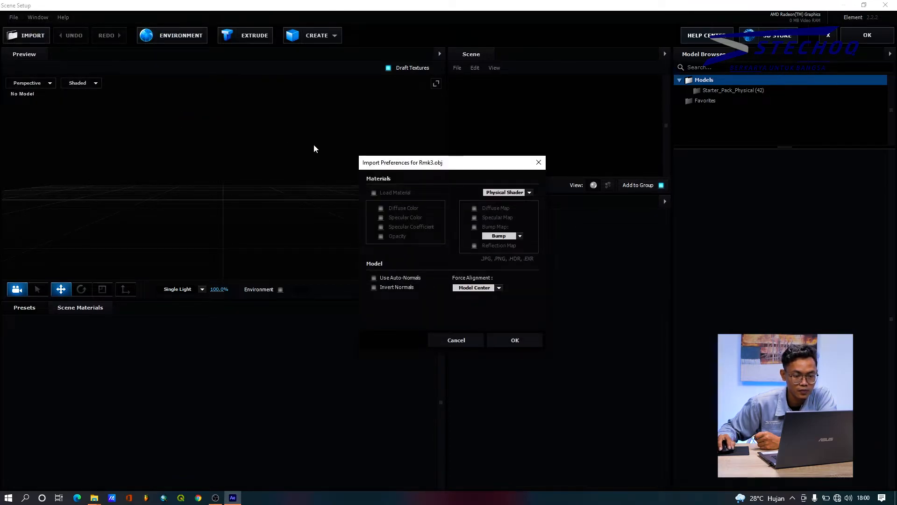
Try the Standard Shader for the Rmk3.obj import materials and switch back to the Physical Shader.
{"action": "left_click_drag", "start_coordinate": [430, 167], "coordinate": [368, 145]}
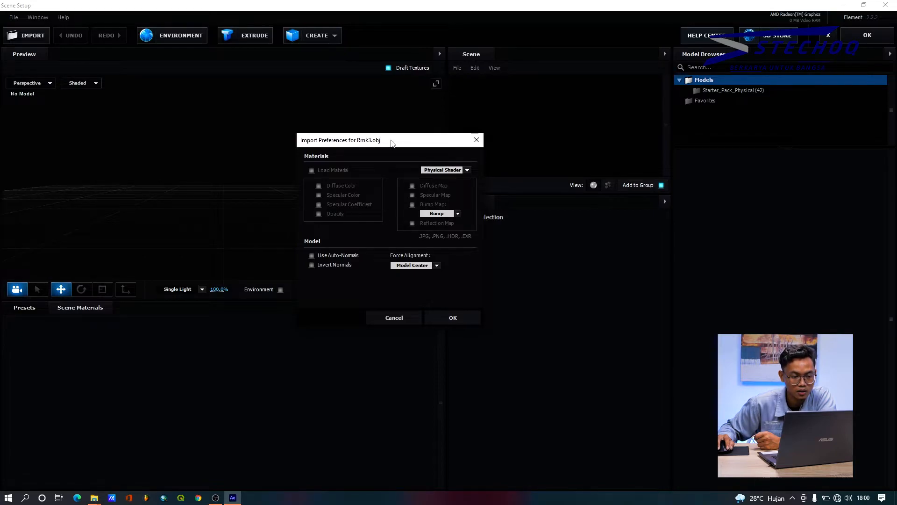
{"action": "left_click_drag", "start_coordinate": [391, 141], "coordinate": [404, 125]}
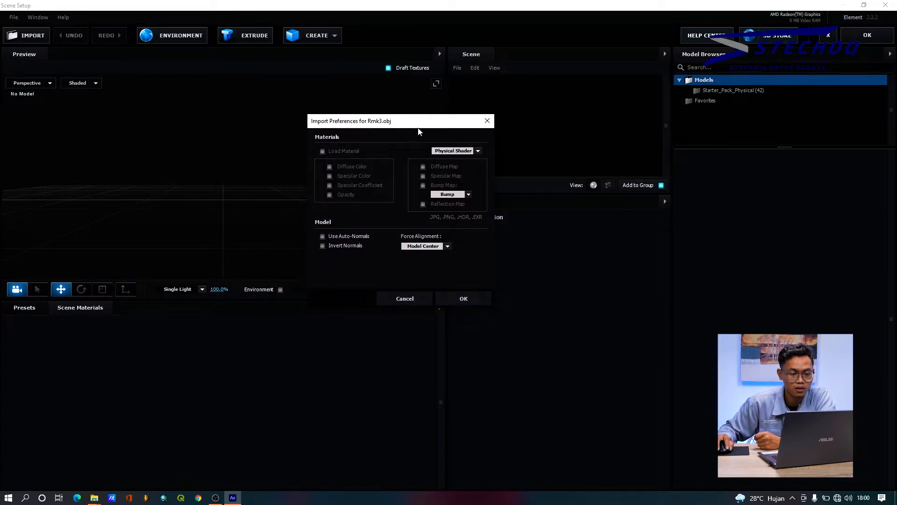
{"action": "left_click", "coordinate": [469, 150]}
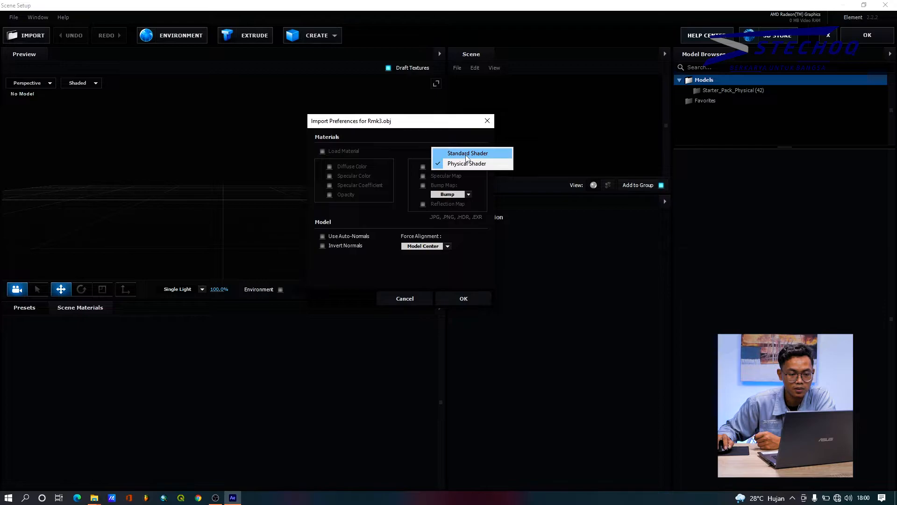
{"action": "left_click", "coordinate": [468, 154]}
{"action": "left_click", "coordinate": [463, 151]}
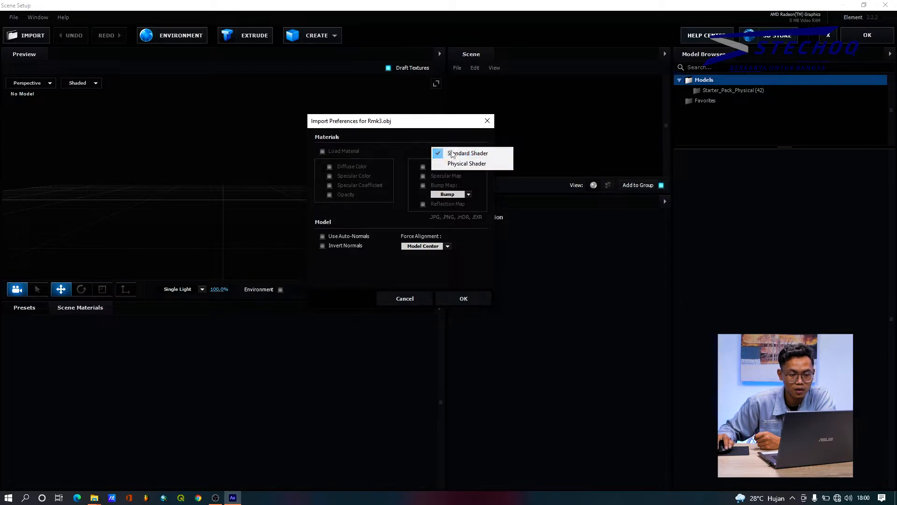
{"action": "left_click", "coordinate": [484, 166]}
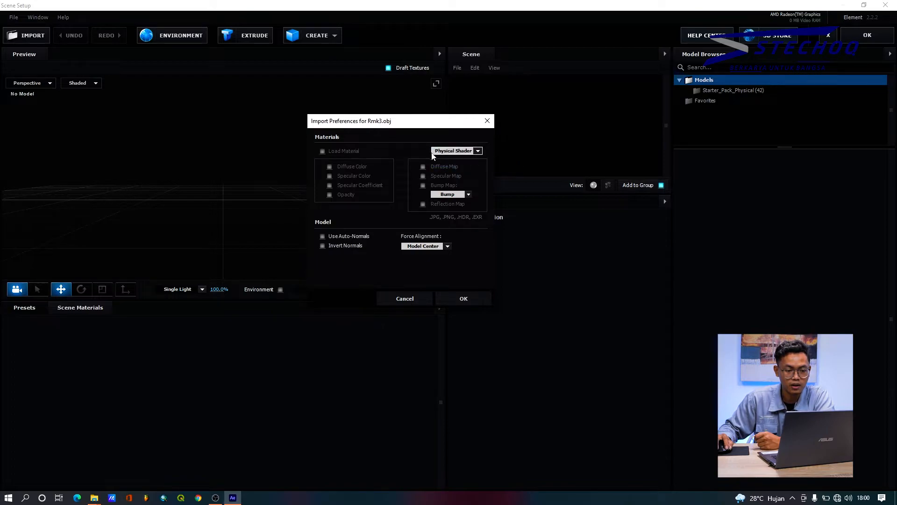
{"action": "left_click", "coordinate": [447, 154]}
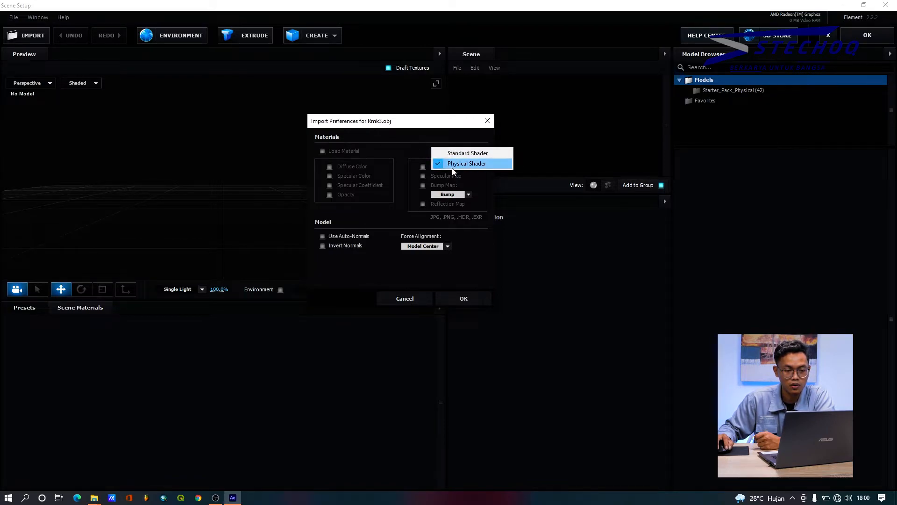
{"action": "left_click", "coordinate": [414, 148]}
Set the import materials to Standard Shader and import Rmk3.obj into the scene.
{"action": "left_click", "coordinate": [451, 151]}
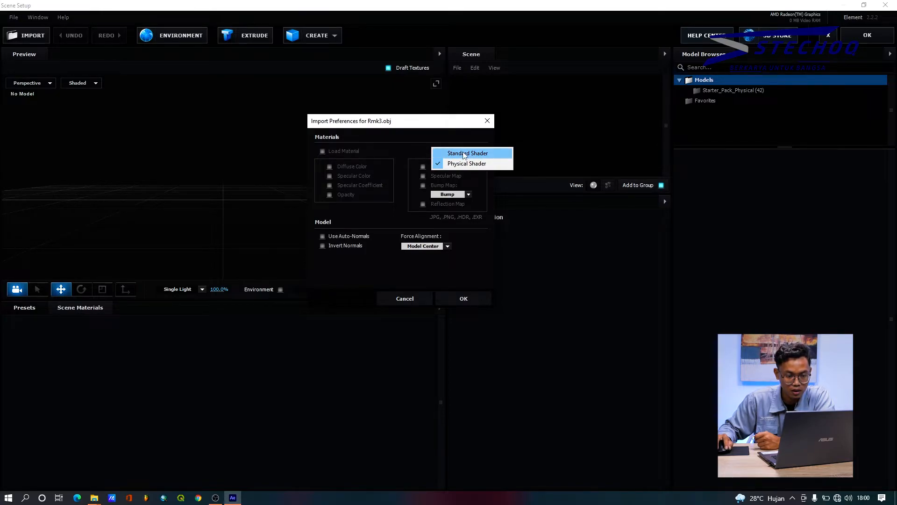
{"action": "left_click", "coordinate": [464, 154]}
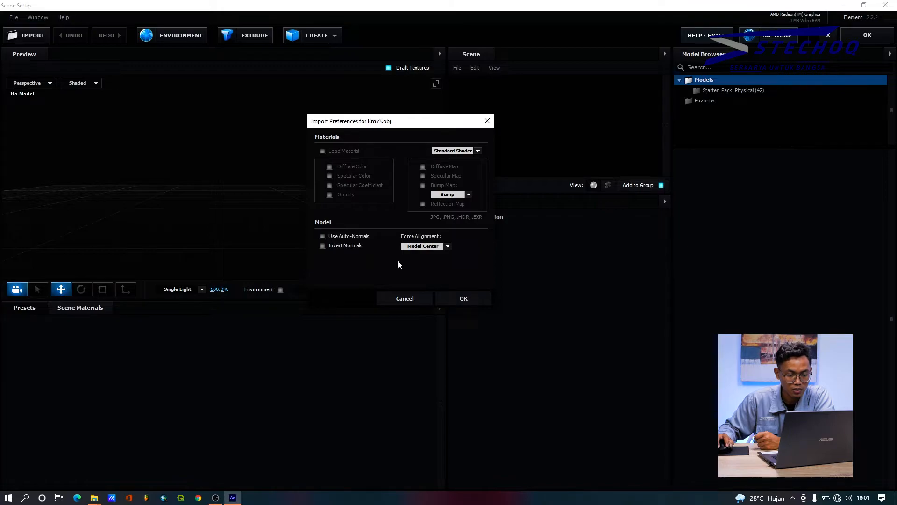
{"action": "left_click", "coordinate": [462, 299]}
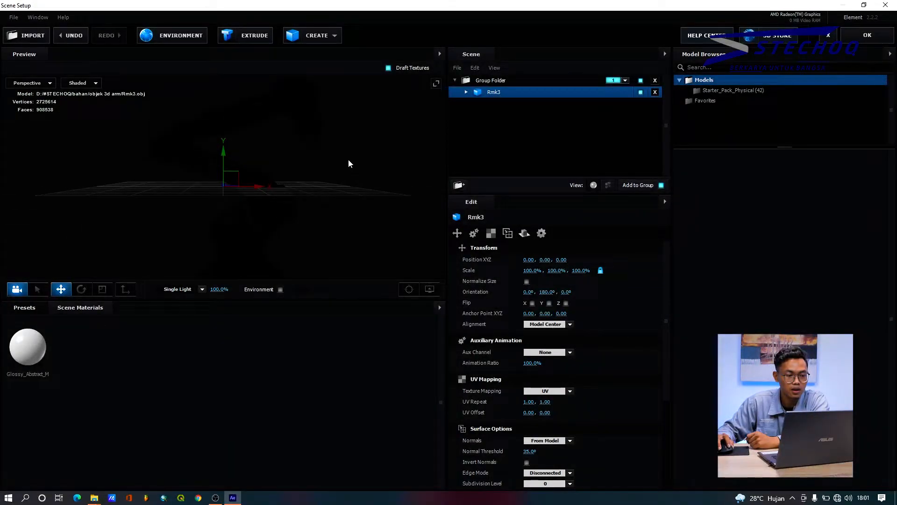
{"action": "mouse_move", "coordinate": [349, 163]}
{"action": "left_mouse_down"}
{"action": "mouse_move", "coordinate": [350, 174]}
{"action": "mouse_move", "coordinate": [288, 159]}
{"action": "mouse_move", "coordinate": [318, 171]}
{"action": "mouse_move", "coordinate": [345, 156]}
{"action": "mouse_move", "coordinate": [372, 174]}
{"action": "mouse_move", "coordinate": [358, 167]}
{"action": "left_mouse_up"}
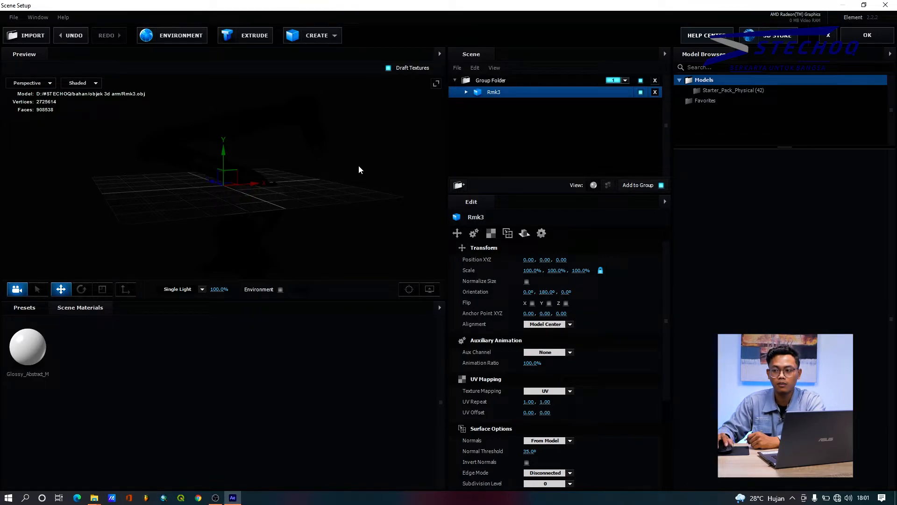
Scale the imported Rmk3 model down uniformly to 42% in the Element scene.
{"action": "left_click_drag", "start_coordinate": [357, 167], "coordinate": [331, 176]}
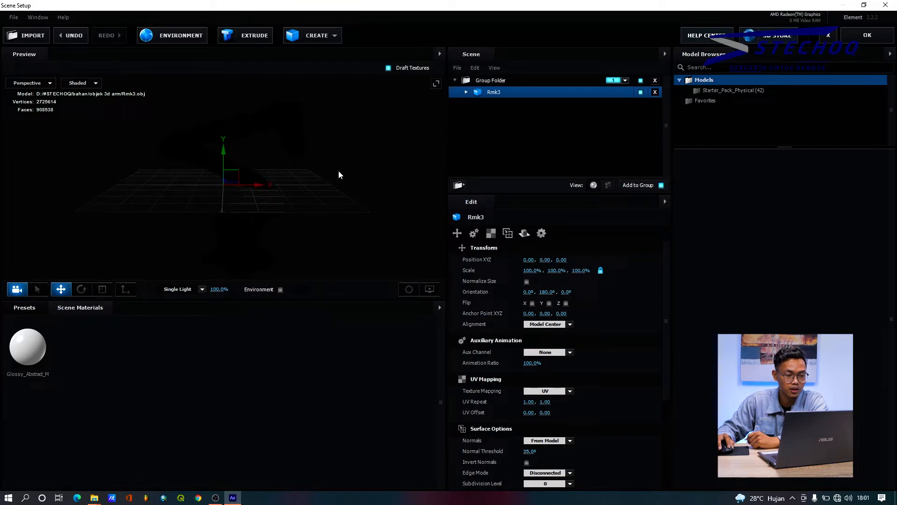
{"action": "left_click_drag", "start_coordinate": [339, 175], "coordinate": [333, 174]}
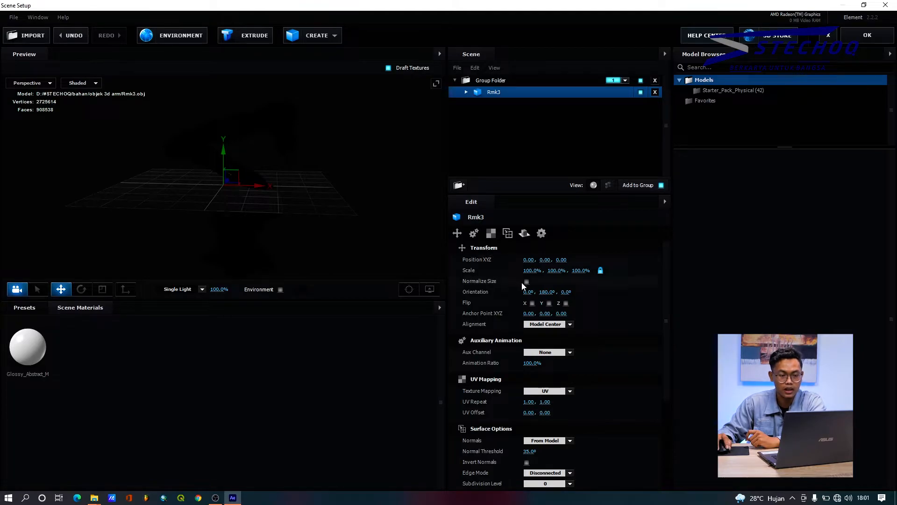
{"action": "left_click_drag", "start_coordinate": [529, 270], "coordinate": [527, 271]}
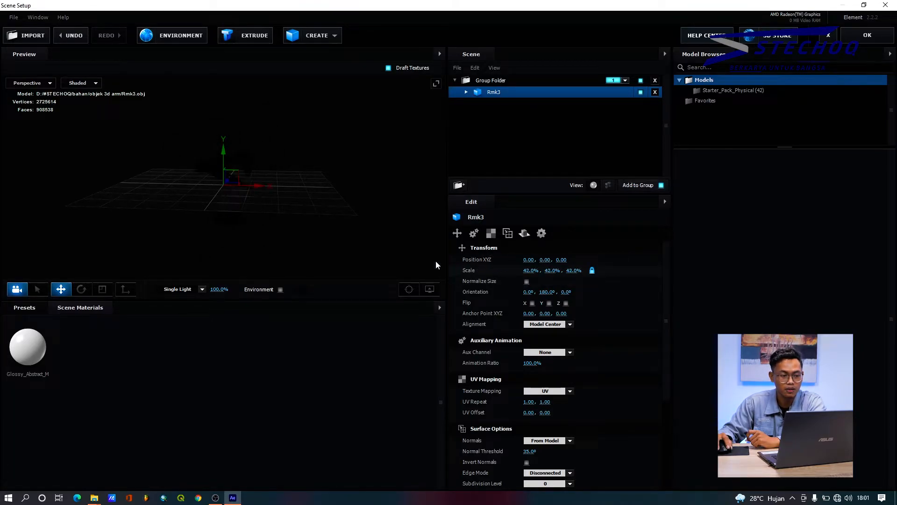
{"action": "left_click_drag", "start_coordinate": [241, 199], "coordinate": [341, 184]}
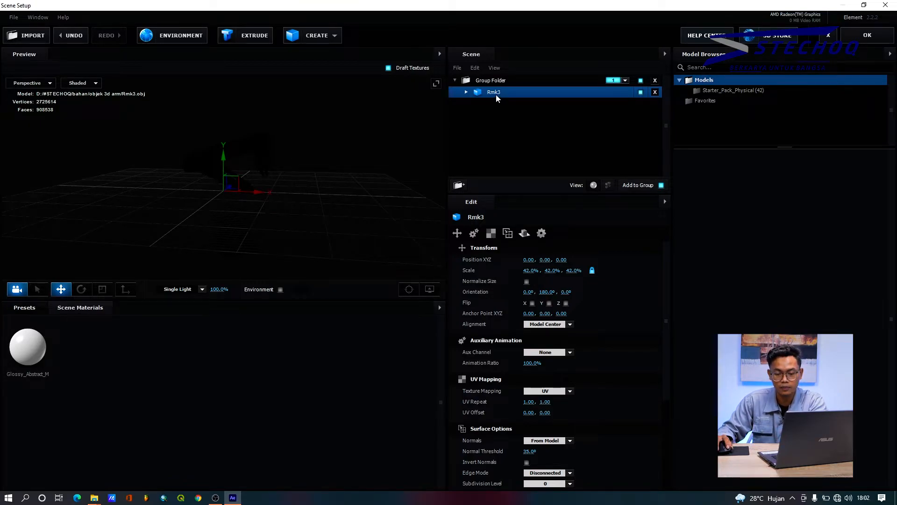
Delete the Rmk3 model from the scene and choose Rmk3.obj for import again.
{"action": "key", "text": "Delete"}
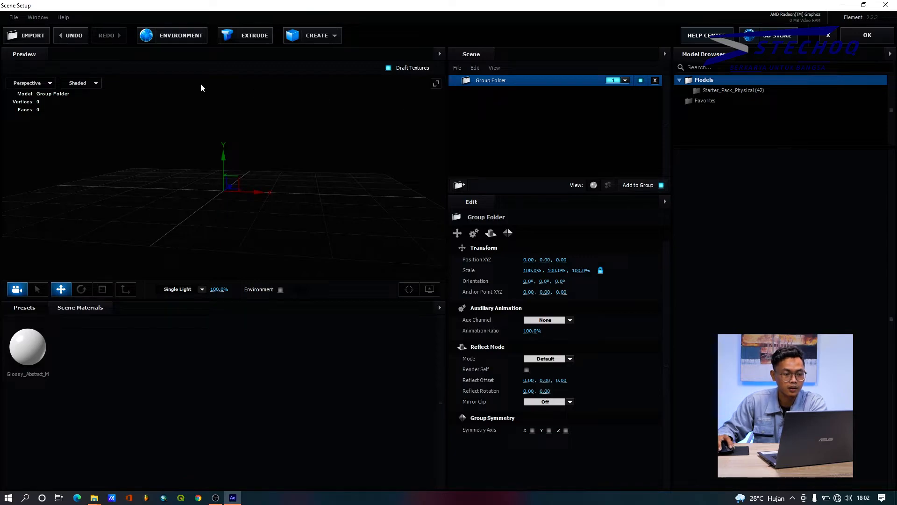
{"action": "left_click", "coordinate": [26, 35]}
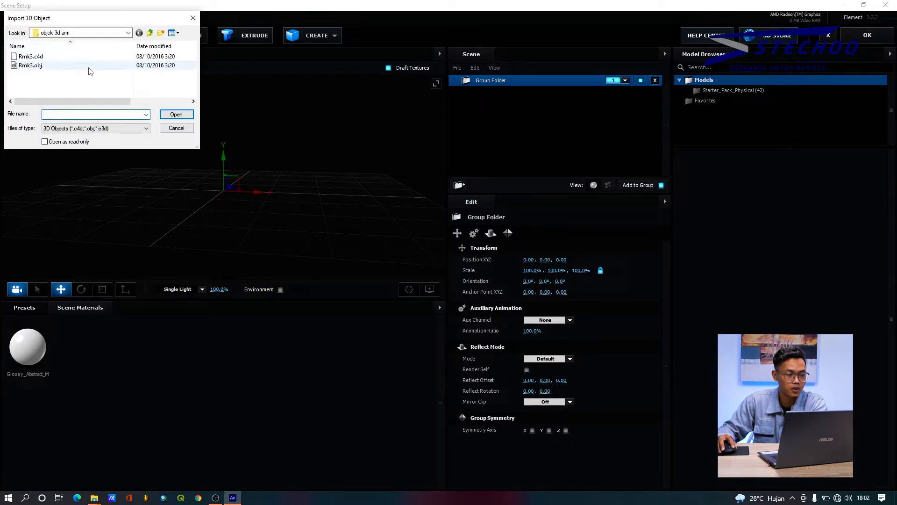
{"action": "left_click", "coordinate": [55, 67]}
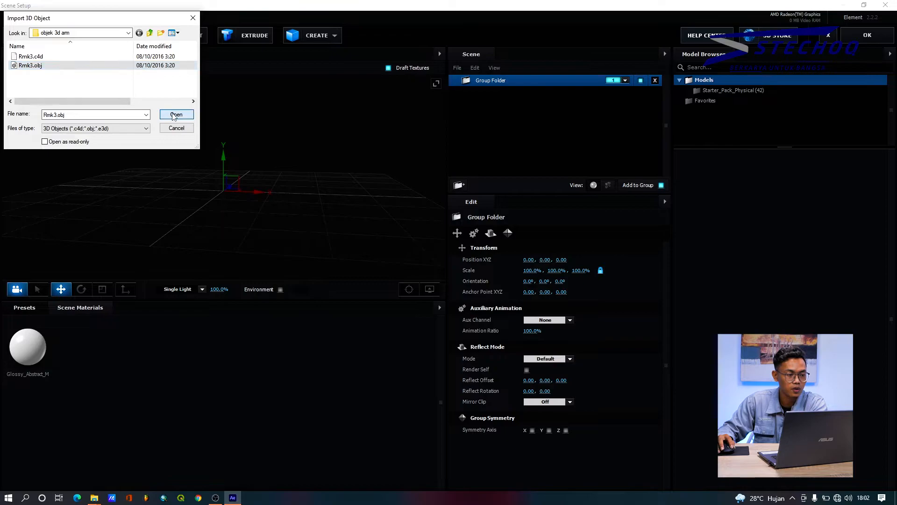
{"action": "left_click", "coordinate": [173, 114]}
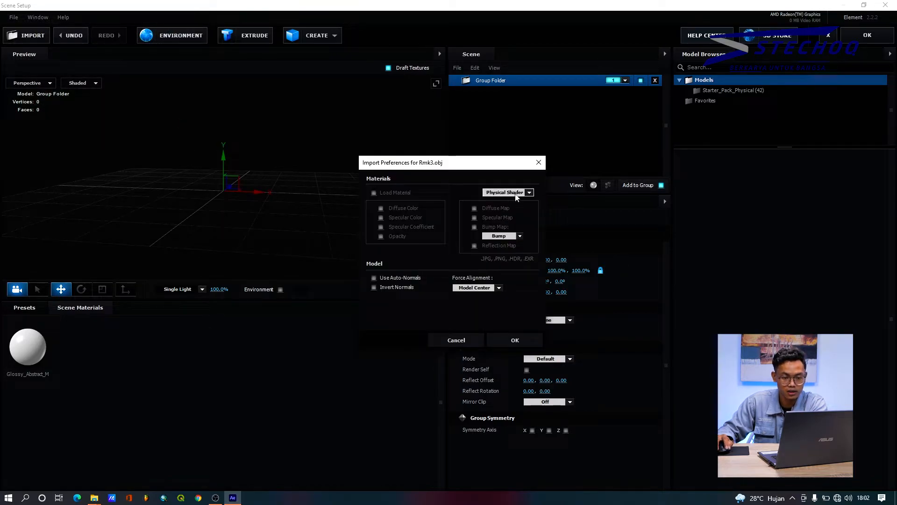
Set the import materials to Physical Shader and import Rmk3.obj into the scene.
{"action": "left_click", "coordinate": [514, 194]}
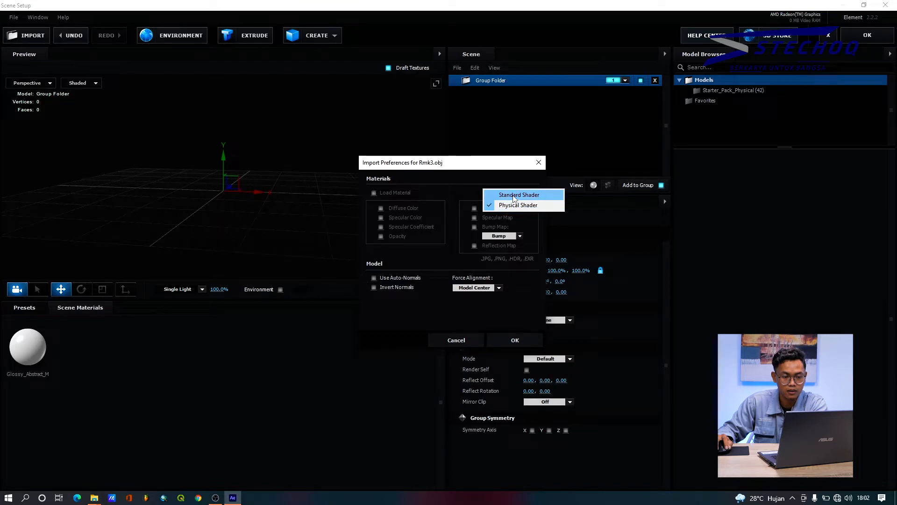
{"action": "left_click", "coordinate": [514, 195]}
{"action": "left_click", "coordinate": [517, 197]}
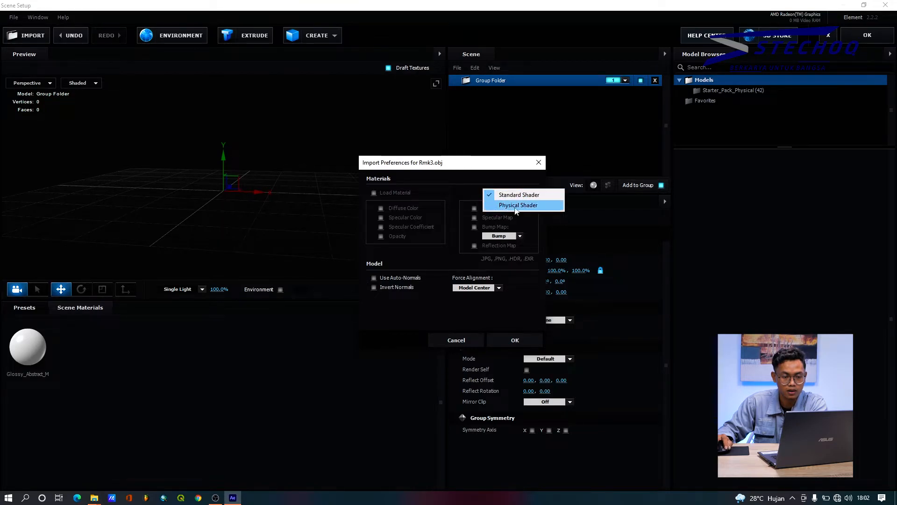
{"action": "left_click", "coordinate": [518, 205]}
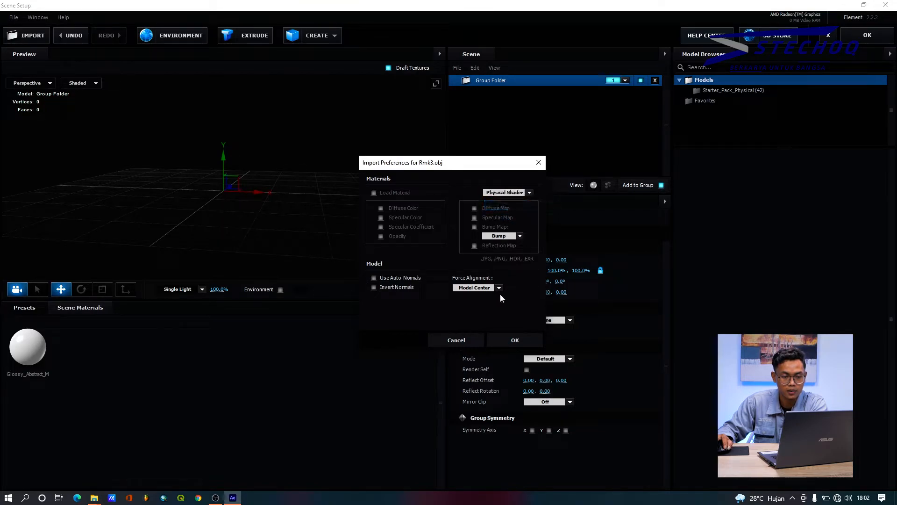
{"action": "left_click", "coordinate": [518, 341]}
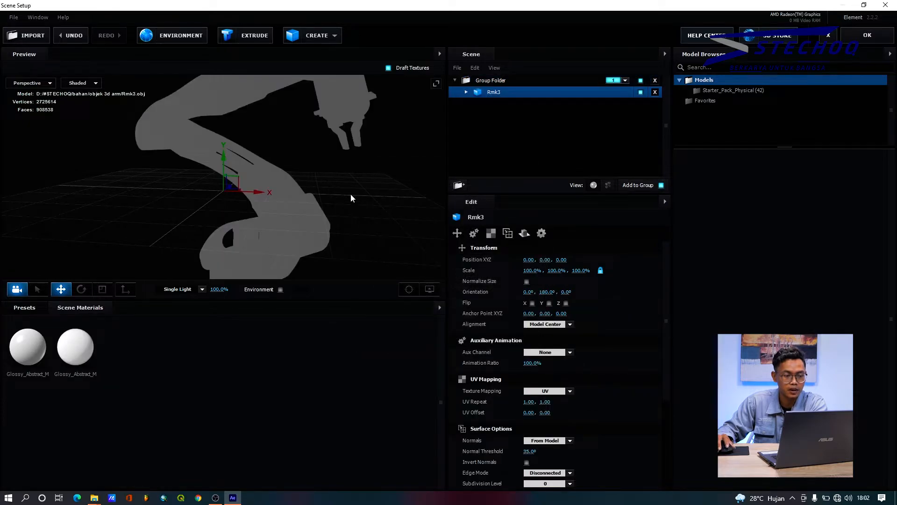
Scale the reimported Rmk3 model down uniformly to 49%.
{"action": "scroll", "coordinate": [351, 198], "scroll_direction": "down", "scroll_amount": 3}
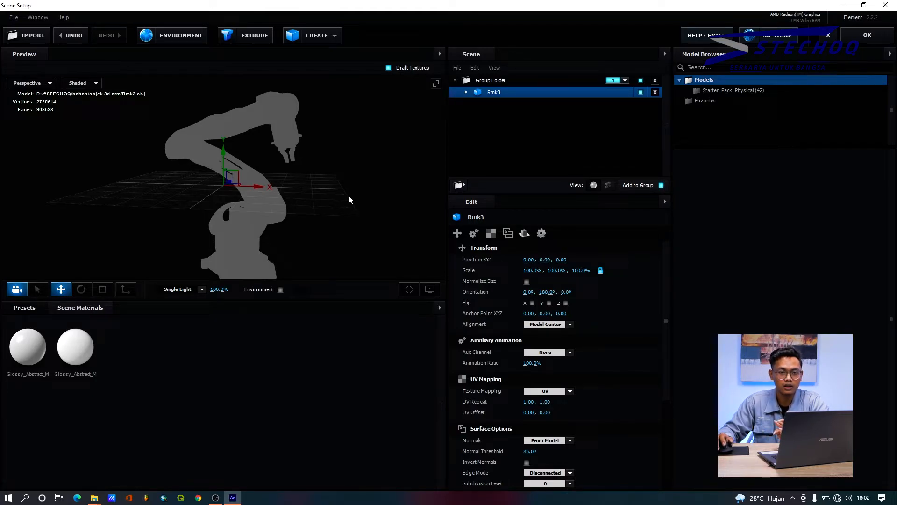
{"action": "mouse_move", "coordinate": [348, 196]}
{"action": "left_mouse_down"}
{"action": "mouse_move", "coordinate": [302, 178]}
{"action": "mouse_move", "coordinate": [343, 180]}
{"action": "left_mouse_up"}
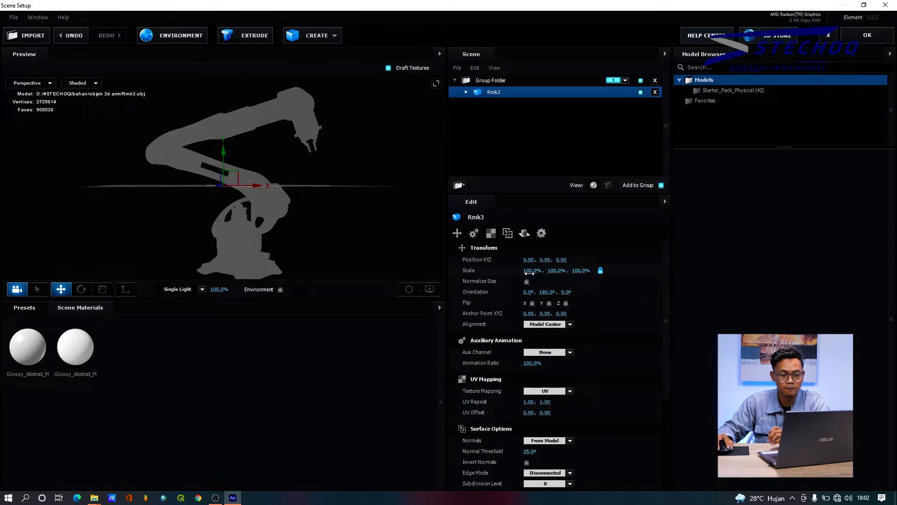
{"action": "left_click_drag", "start_coordinate": [529, 271], "coordinate": [484, 274]}
Rotate the Rmk3 model about its vertical axis to a Y orientation of 230°.
{"action": "left_click_drag", "start_coordinate": [253, 217], "coordinate": [340, 225]}
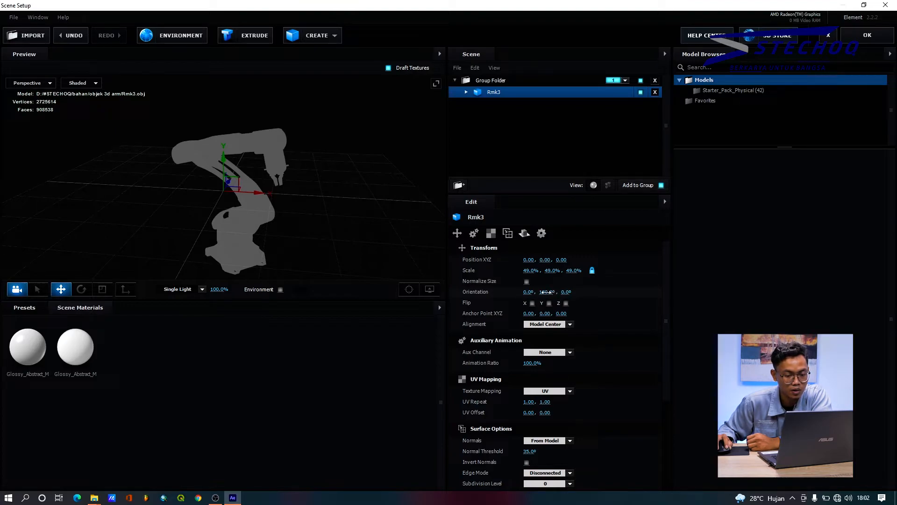
{"action": "left_click_drag", "start_coordinate": [546, 291], "coordinate": [574, 292]}
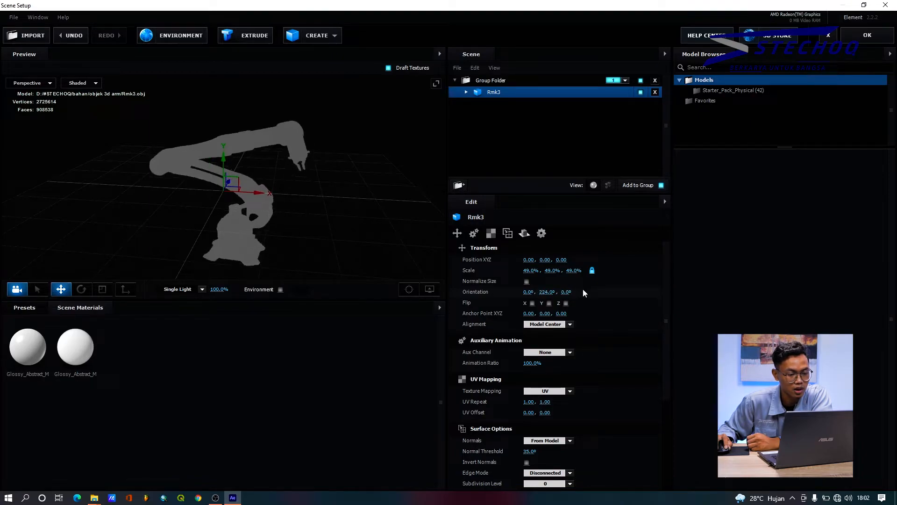
{"action": "left_click_drag", "start_coordinate": [334, 199], "coordinate": [271, 199]}
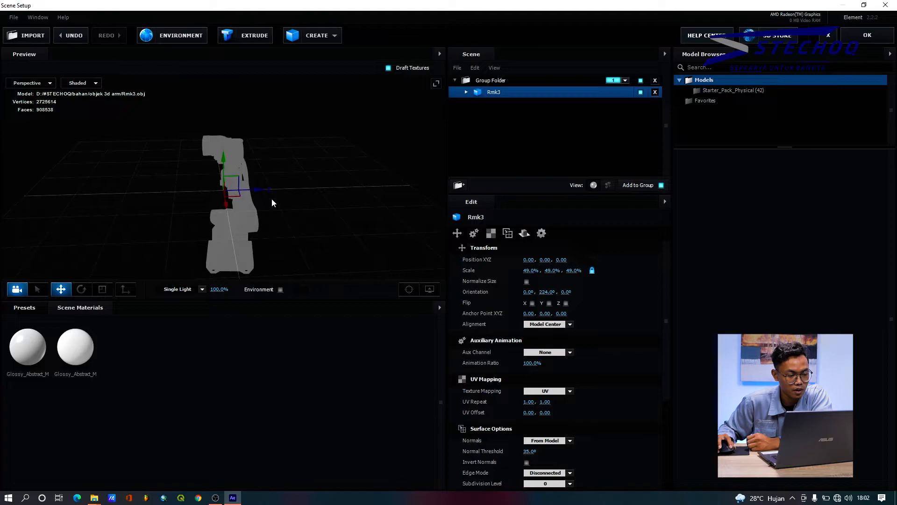
{"action": "left_click_drag", "start_coordinate": [333, 230], "coordinate": [341, 252]}
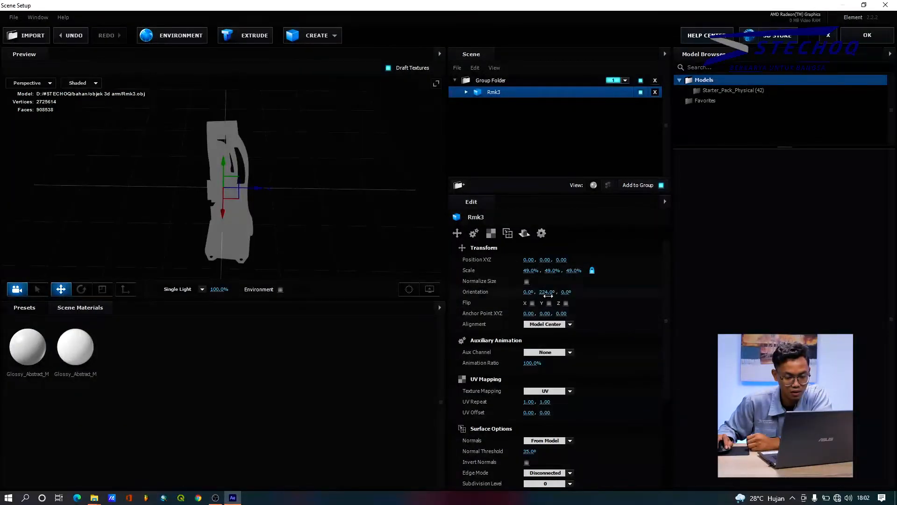
{"action": "left_click_drag", "start_coordinate": [545, 292], "coordinate": [555, 297]}
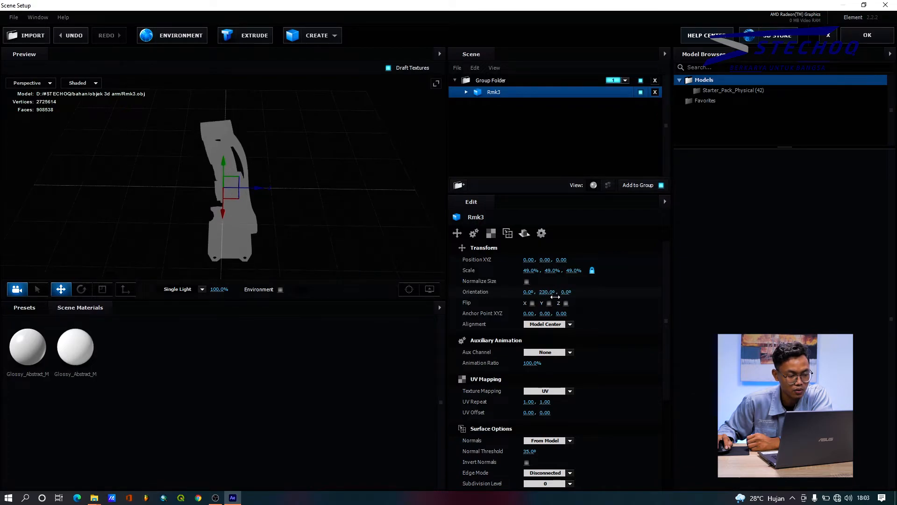
{"action": "left_click_drag", "start_coordinate": [349, 220], "coordinate": [332, 202]}
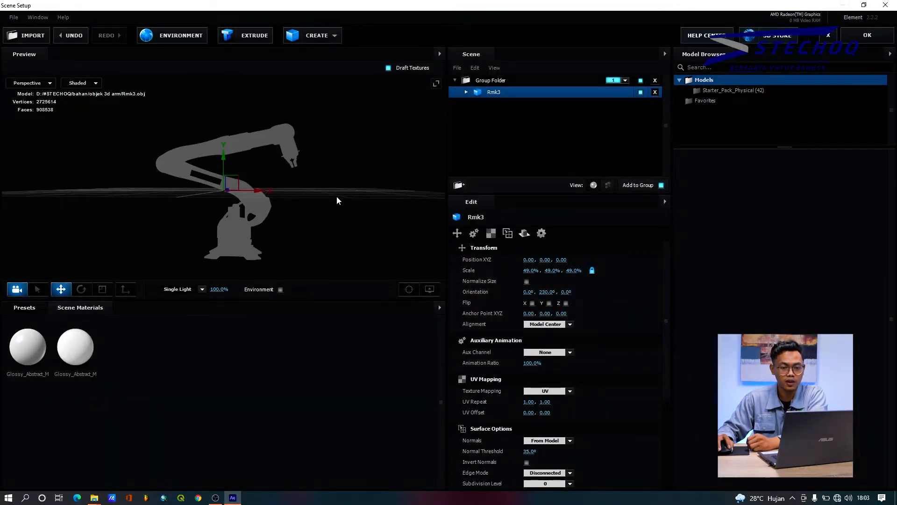
Apply the Element scene setup to the composition and inspect the rendered robot arm up close.
{"action": "left_click", "coordinate": [863, 40]}
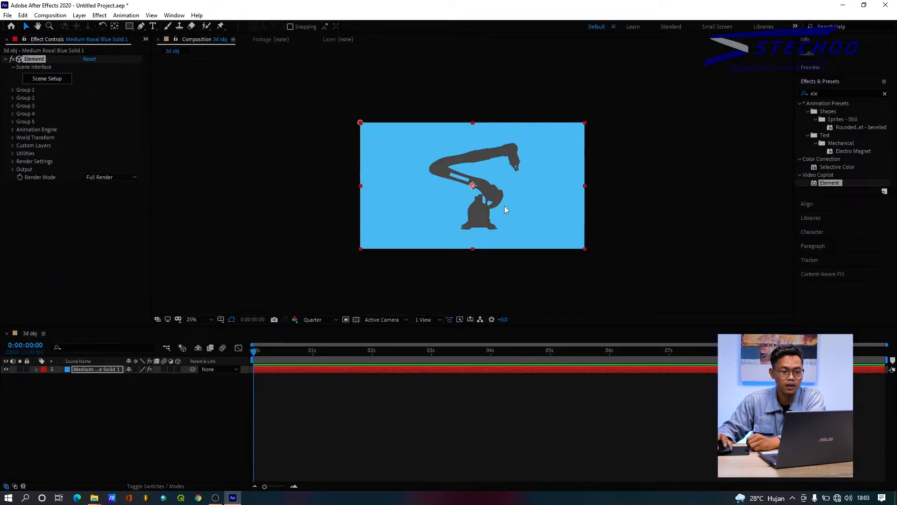
{"action": "scroll", "coordinate": [503, 201], "scroll_direction": "up", "scroll_amount": 5}
{"action": "scroll", "coordinate": [502, 195], "scroll_direction": "down", "scroll_amount": 3}
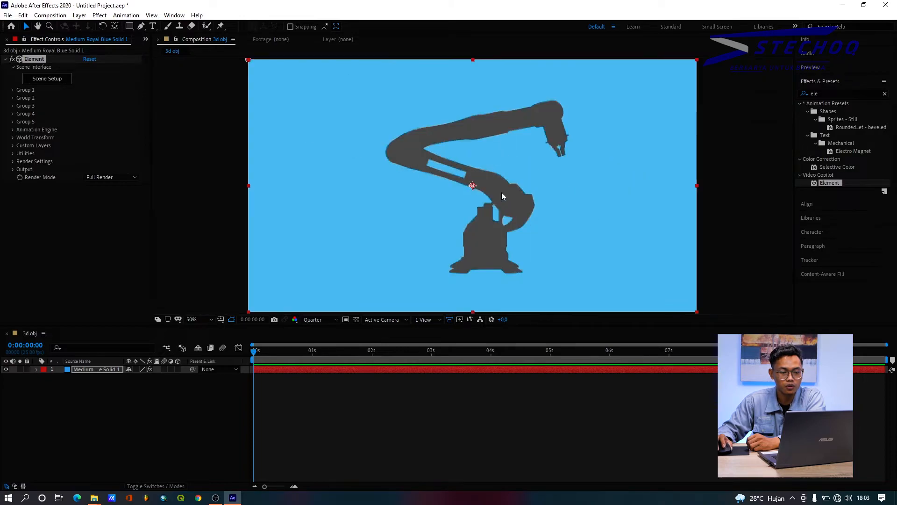
{"action": "scroll", "coordinate": [501, 192], "scroll_direction": "down", "scroll_amount": 2}
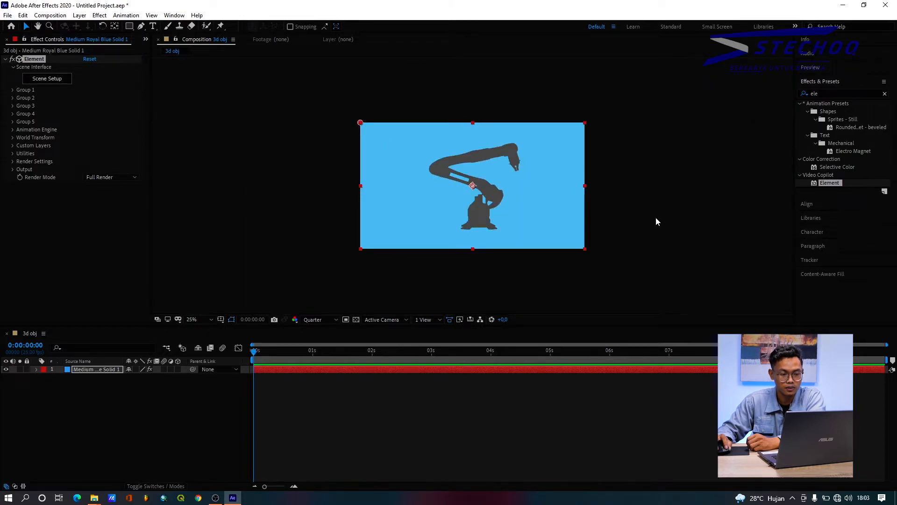
{"action": "left_click", "coordinate": [655, 216]}
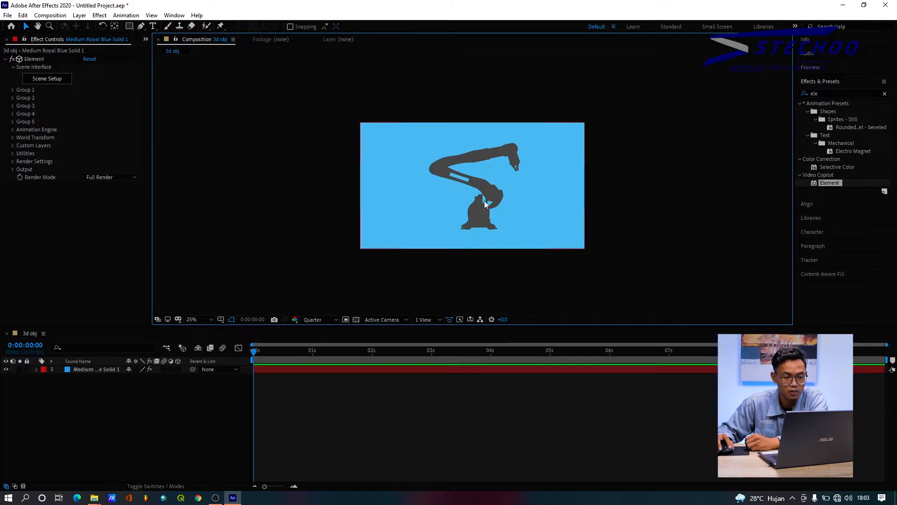
{"action": "left_click", "coordinate": [485, 201]}
{"action": "left_click", "coordinate": [230, 402]}
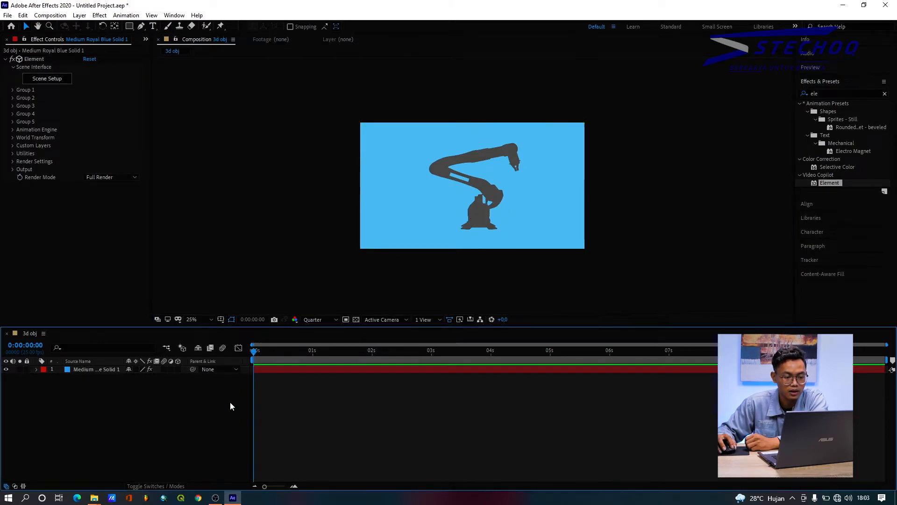
{"action": "left_click", "coordinate": [119, 372]}
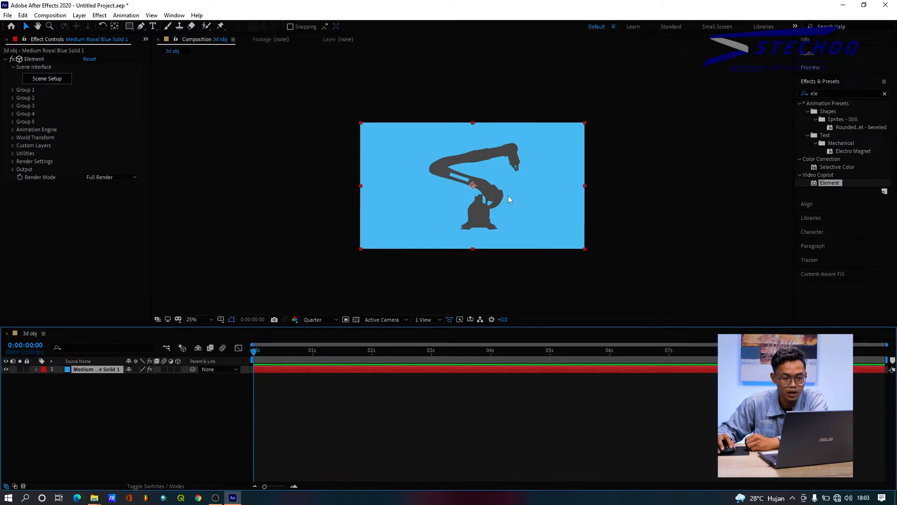
{"action": "mouse_move", "coordinate": [508, 196]}
{"action": "left_mouse_down"}
{"action": "mouse_move", "coordinate": [476, 206]}
{"action": "mouse_move", "coordinate": [509, 202]}
{"action": "left_mouse_up"}
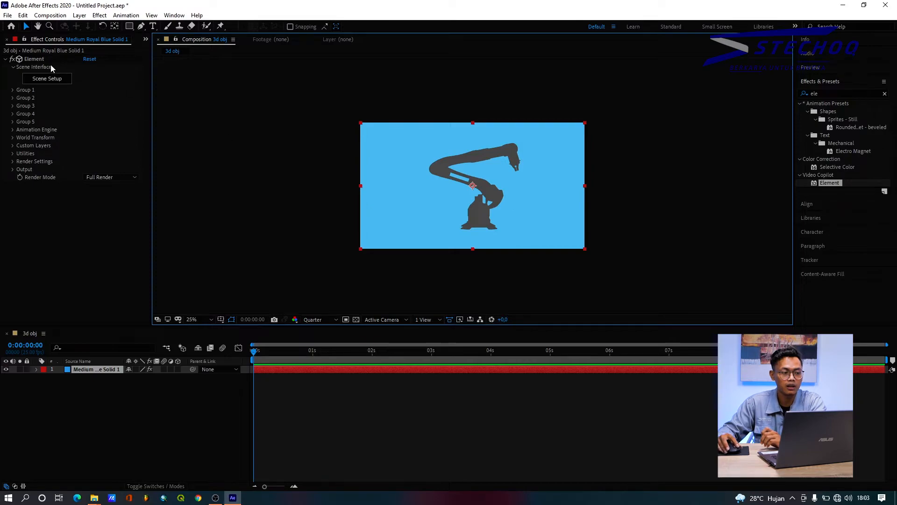
{"action": "left_click", "coordinate": [38, 58]}
{"action": "left_click", "coordinate": [59, 223]}
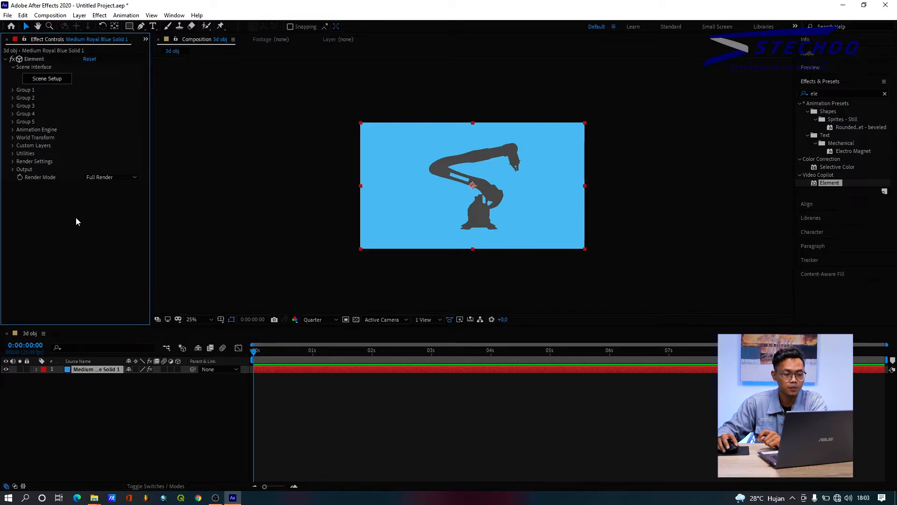
Add a two-node camera layer with the 50mm preset to the 3d obj composition.
{"action": "left_click", "coordinate": [111, 420]}
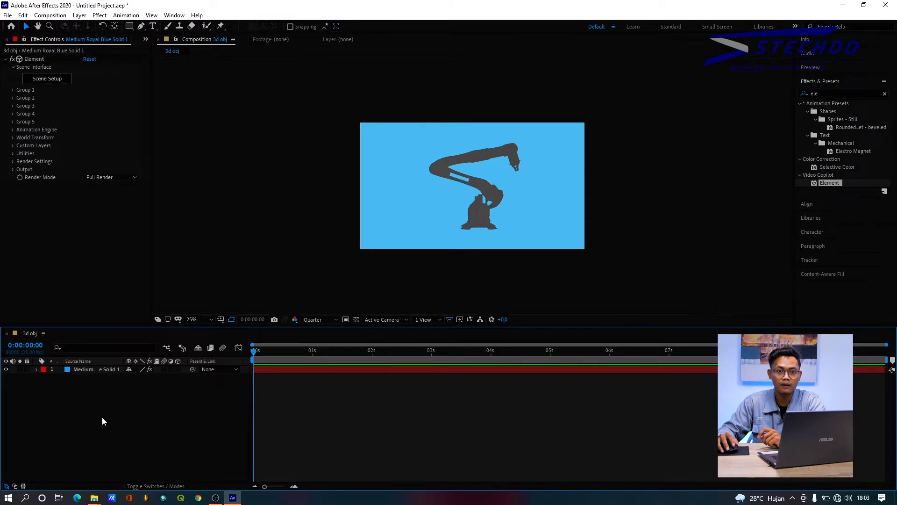
{"action": "right_click", "coordinate": [103, 418]}
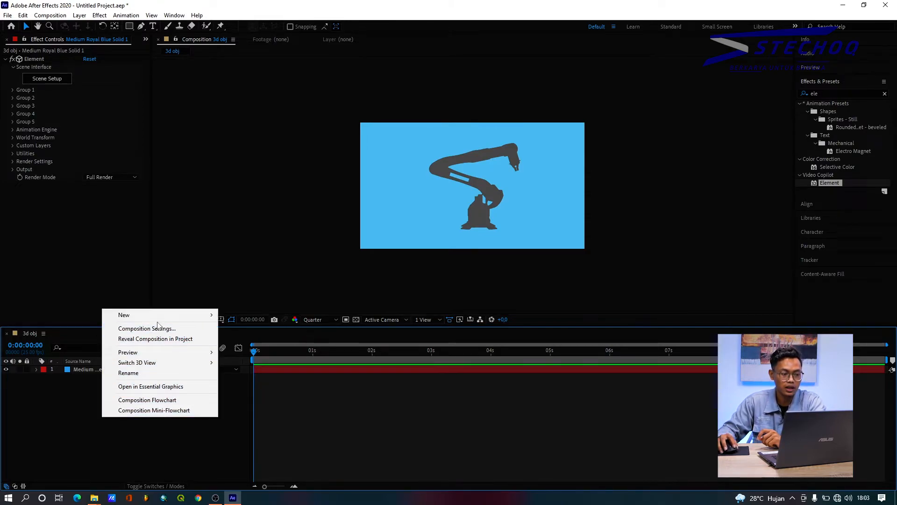
{"action": "mouse_move", "coordinate": [206, 315]}
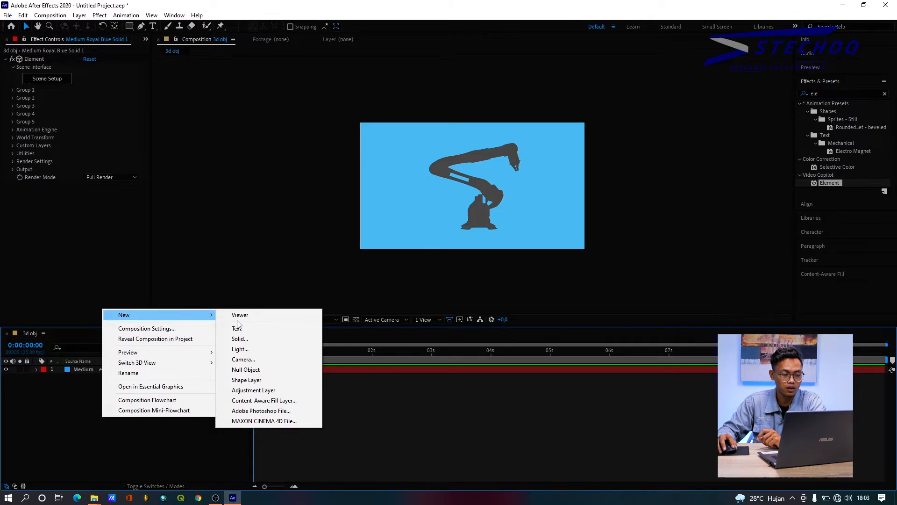
{"action": "left_click", "coordinate": [267, 359]}
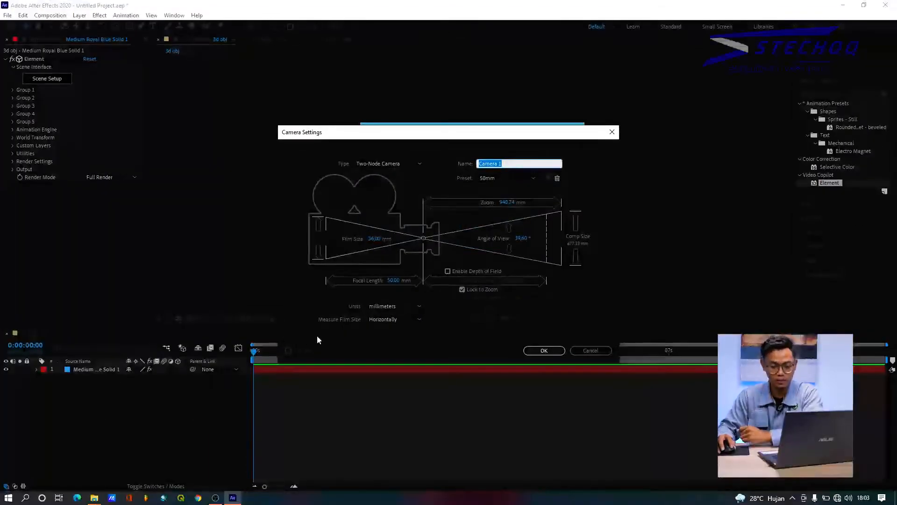
{"action": "left_click", "coordinate": [544, 351]}
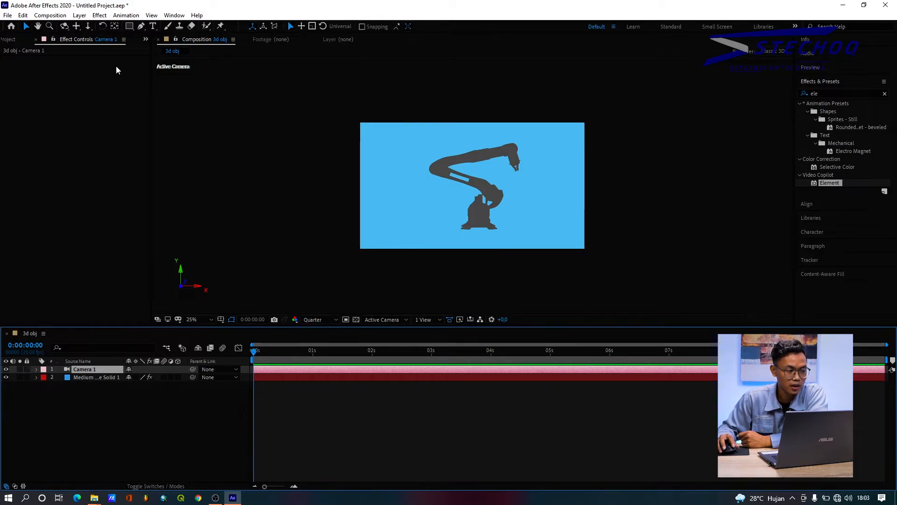
Orbit Camera 1 horizontally around the robot arm to view it from a different angle.
{"action": "left_click", "coordinate": [65, 26]}
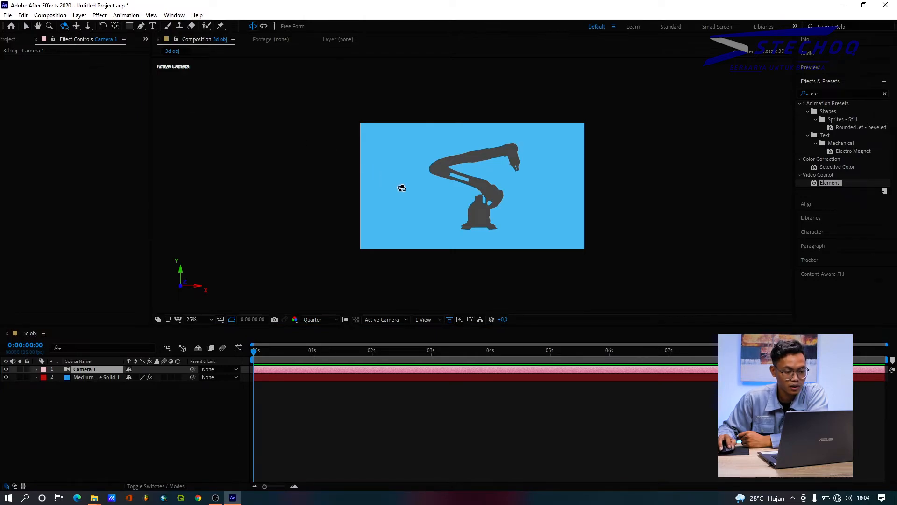
{"action": "left_click_drag", "start_coordinate": [447, 211], "coordinate": [417, 211]}
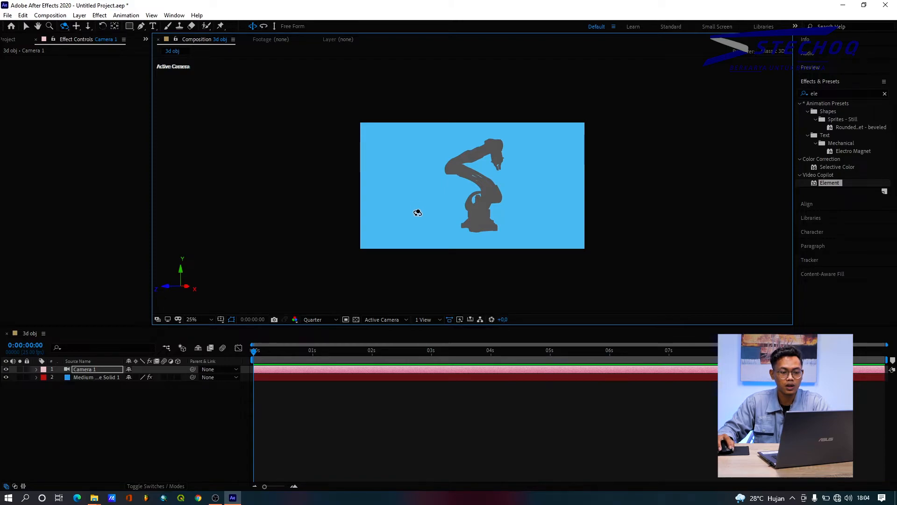
Orbit Camera 1 around the robot arm and track it to shift the arm slightly within the frame.
{"action": "mouse_move", "coordinate": [416, 210]}
{"action": "left_mouse_down"}
{"action": "mouse_move", "coordinate": [424, 222]}
{"action": "mouse_move", "coordinate": [430, 214]}
{"action": "left_mouse_up"}
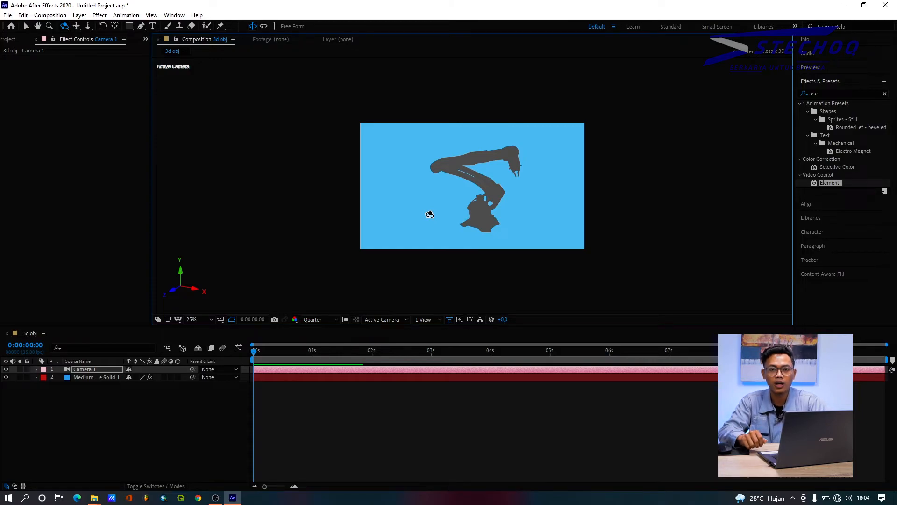
{"action": "key", "text": "c"}
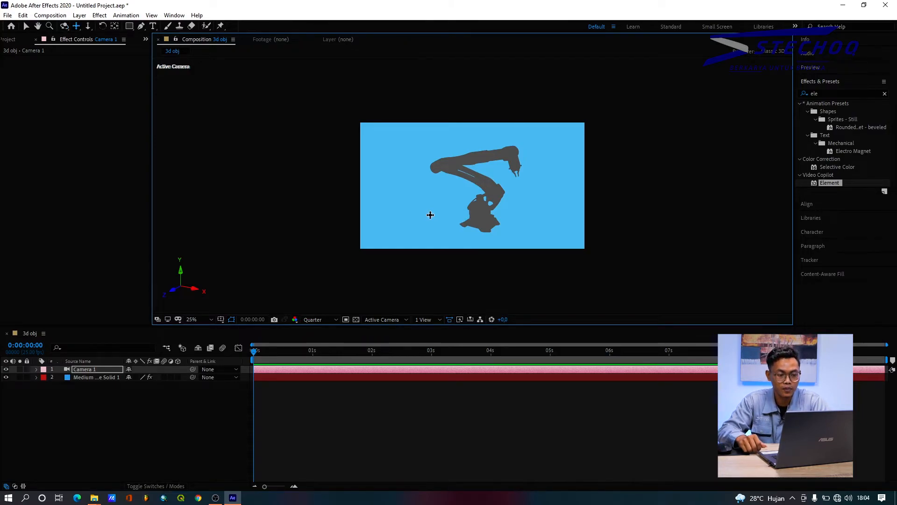
{"action": "mouse_move", "coordinate": [443, 220]}
{"action": "left_mouse_down"}
{"action": "mouse_move", "coordinate": [427, 219]}
{"action": "mouse_move", "coordinate": [443, 218]}
{"action": "mouse_move", "coordinate": [437, 237]}
{"action": "mouse_move", "coordinate": [435, 194]}
{"action": "mouse_move", "coordinate": [439, 214]}
{"action": "mouse_move", "coordinate": [415, 191]}
{"action": "mouse_move", "coordinate": [431, 211]}
{"action": "left_mouse_up"}
{"action": "key", "text": "c"}
{"action": "key", "text": "c"}
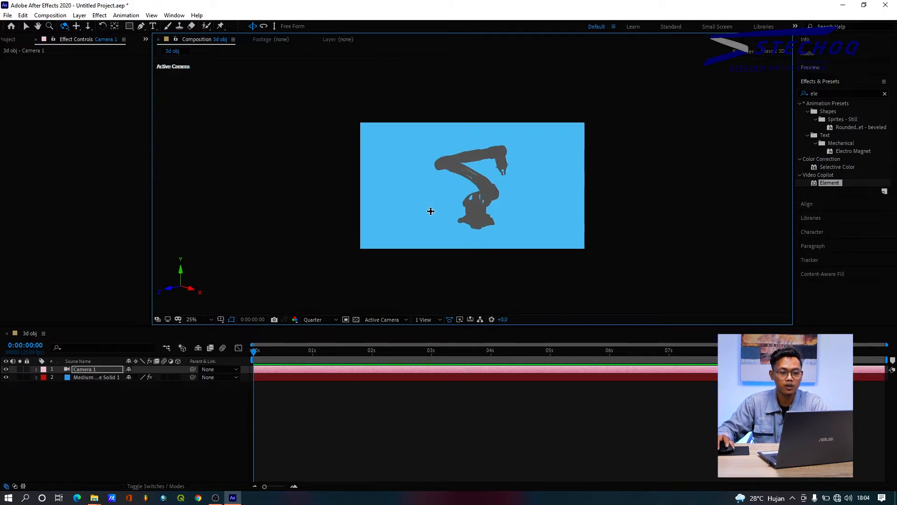
{"action": "key", "text": "c"}
{"action": "left_click_drag", "start_coordinate": [435, 212], "coordinate": [434, 211]}
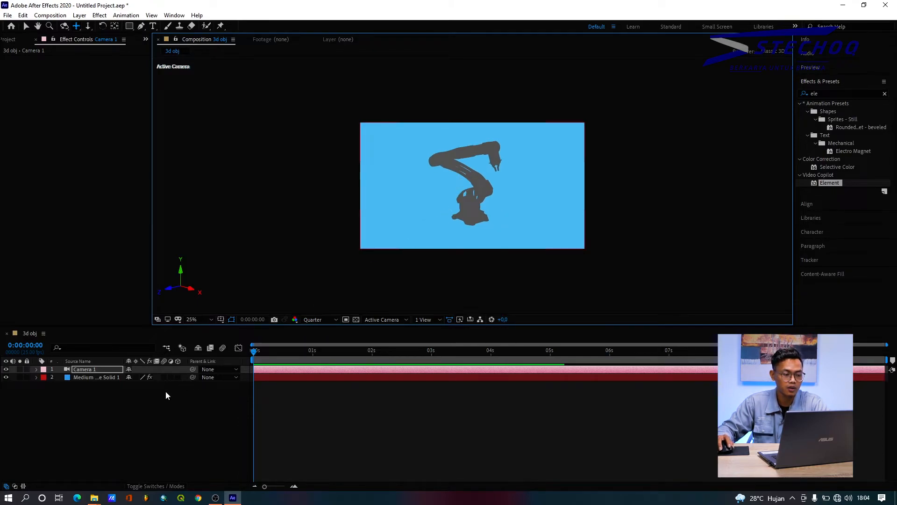
Add a white spot light with 100% intensity, 90° cone angle and 50% cone feather to the composition.
{"action": "right_click", "coordinate": [83, 407]}
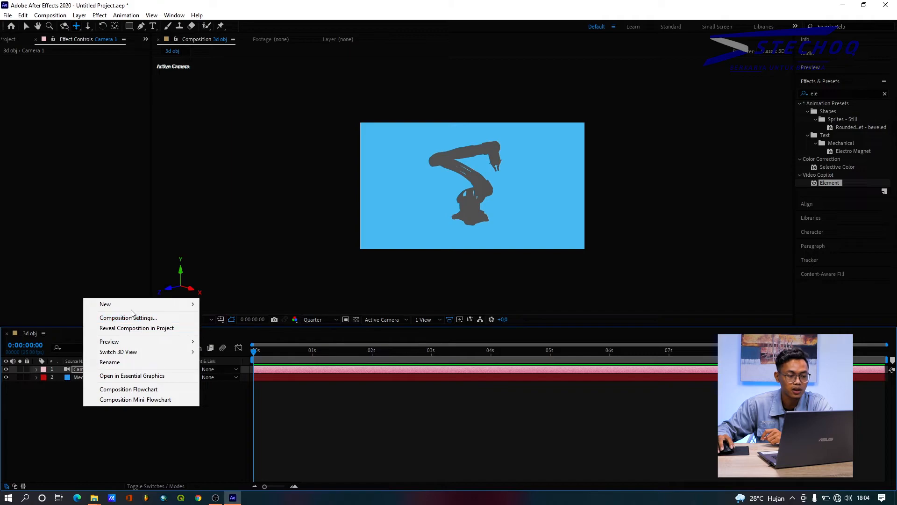
{"action": "mouse_move", "coordinate": [134, 308]}
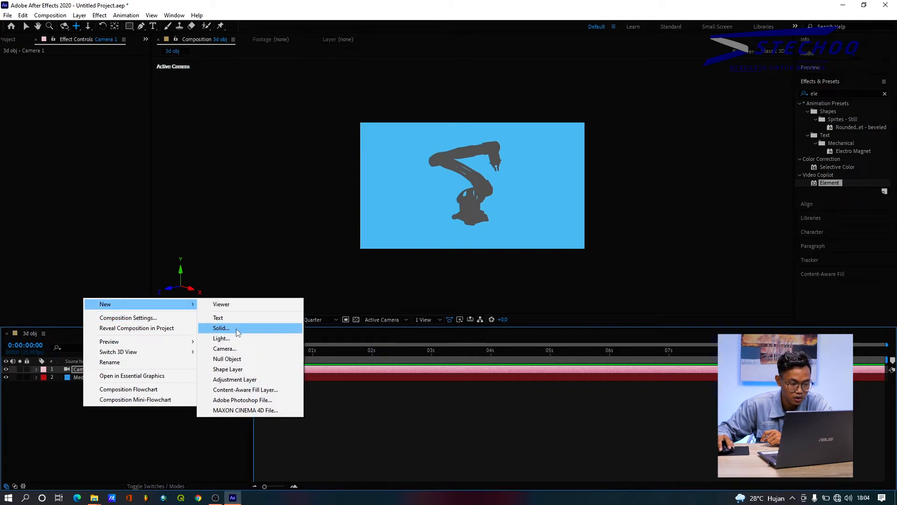
{"action": "left_click", "coordinate": [239, 340]}
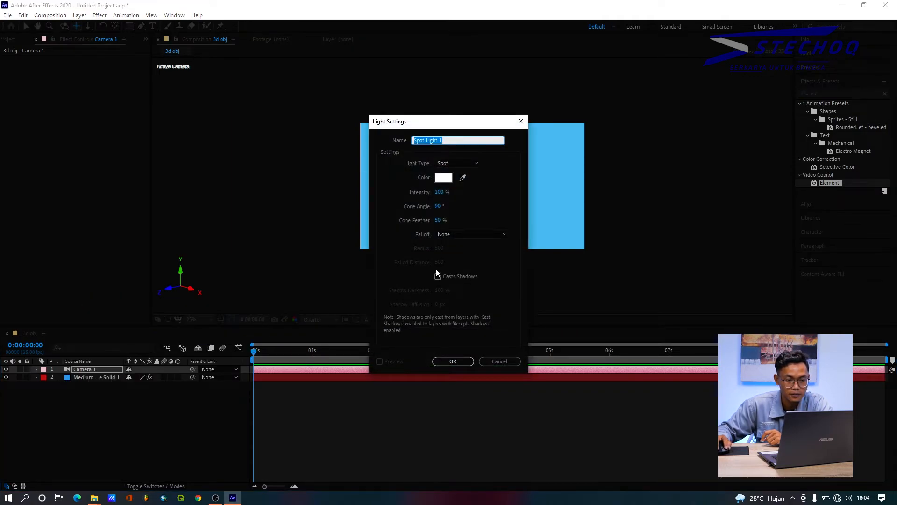
{"action": "left_click", "coordinate": [453, 361]}
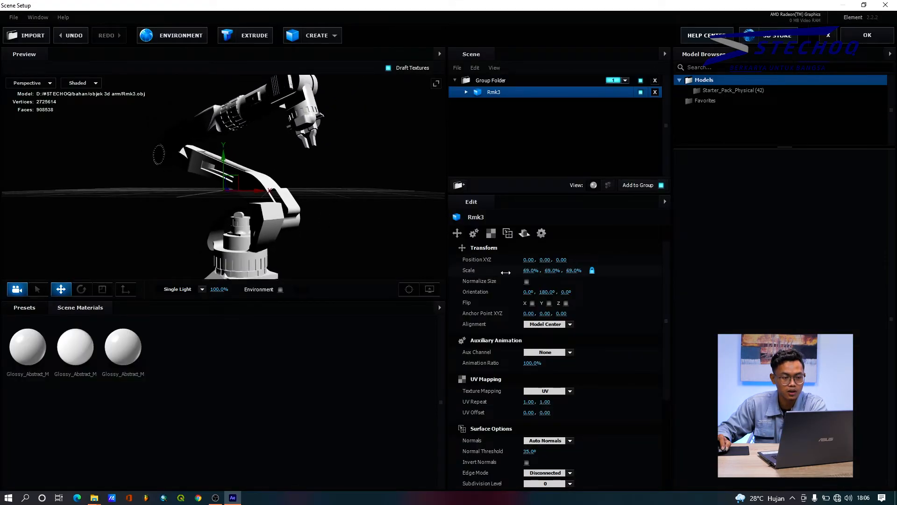
Scale the Rmk3 model down to 41% in the Element scene and apply the scene setup.
{"action": "left_click_drag", "start_coordinate": [505, 272], "coordinate": [489, 274]}
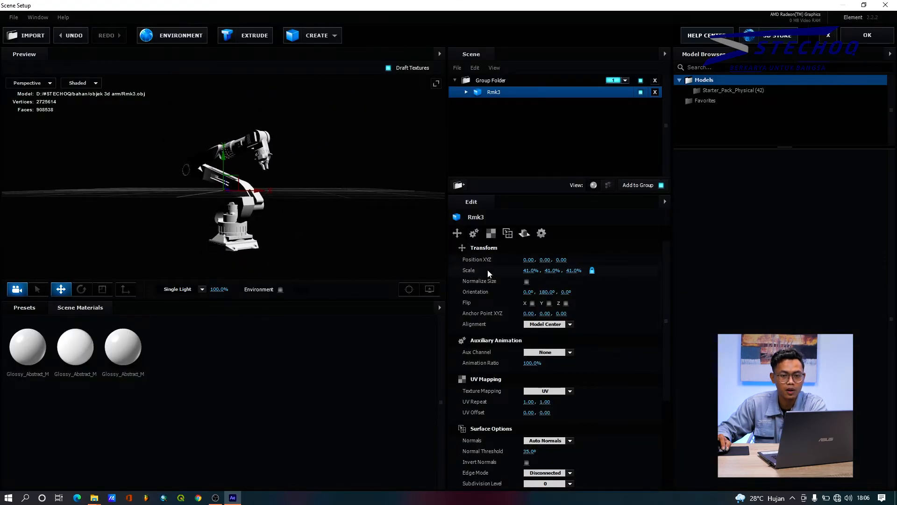
{"action": "left_click", "coordinate": [868, 35]}
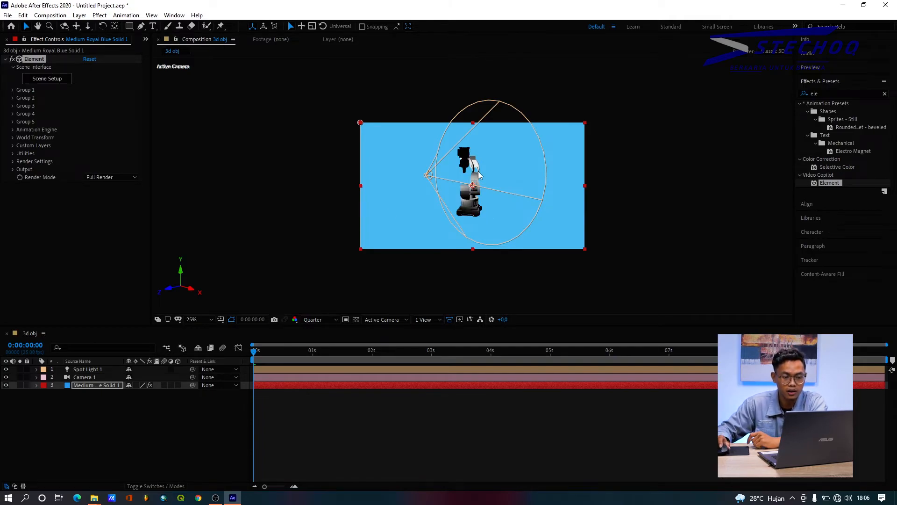
Move Spot Light 1 slightly away from the robot arm and raise it along its vertical axis.
{"action": "scroll", "coordinate": [480, 175], "scroll_direction": "up", "scroll_amount": 1}
{"action": "scroll", "coordinate": [480, 175], "scroll_direction": "up", "scroll_amount": 1}
{"action": "scroll", "coordinate": [448, 192], "scroll_direction": "down", "scroll_amount": 1}
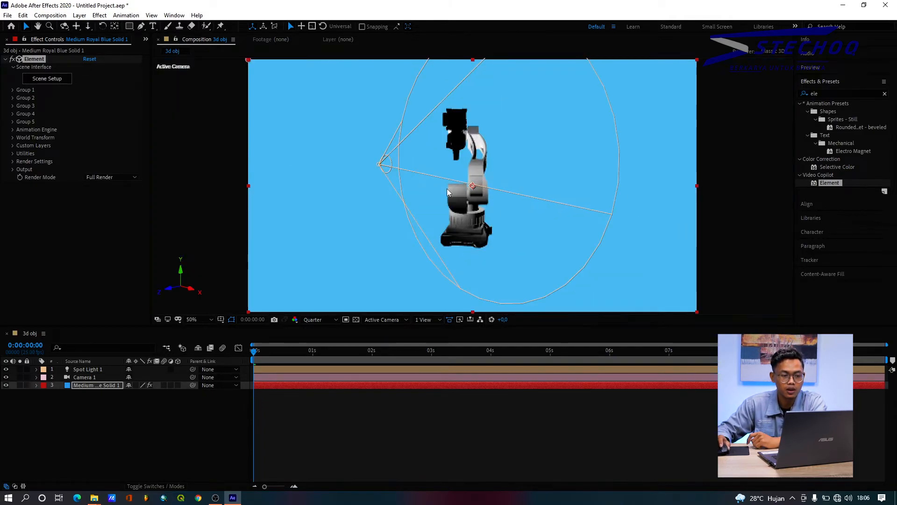
{"action": "left_click", "coordinate": [108, 369]}
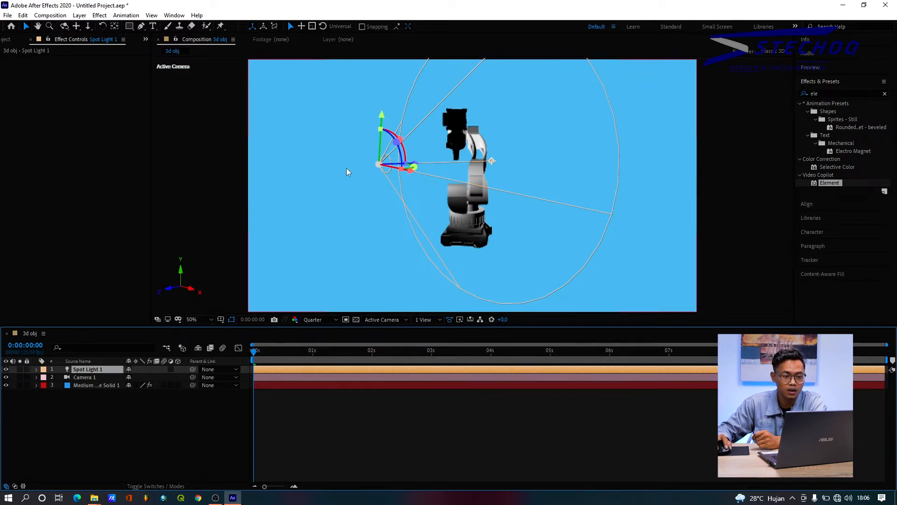
{"action": "mouse_move", "coordinate": [415, 164]}
{"action": "left_mouse_down"}
{"action": "mouse_move", "coordinate": [430, 162]}
{"action": "mouse_move", "coordinate": [398, 160]}
{"action": "left_mouse_up"}
{"action": "left_click_drag", "start_coordinate": [372, 120], "coordinate": [373, 99]}
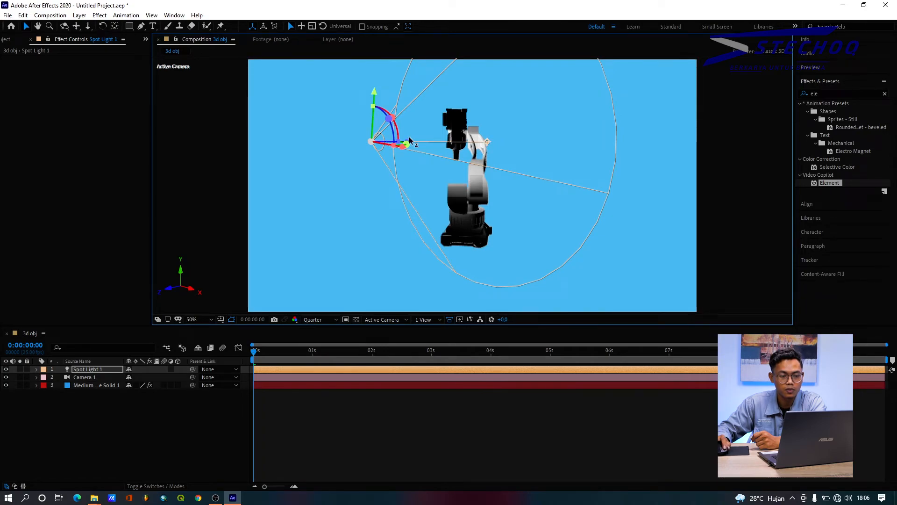
Rotate Spot Light 1 about its X axis to tilt its cone down toward the robot arm.
{"action": "left_click", "coordinate": [393, 119]}
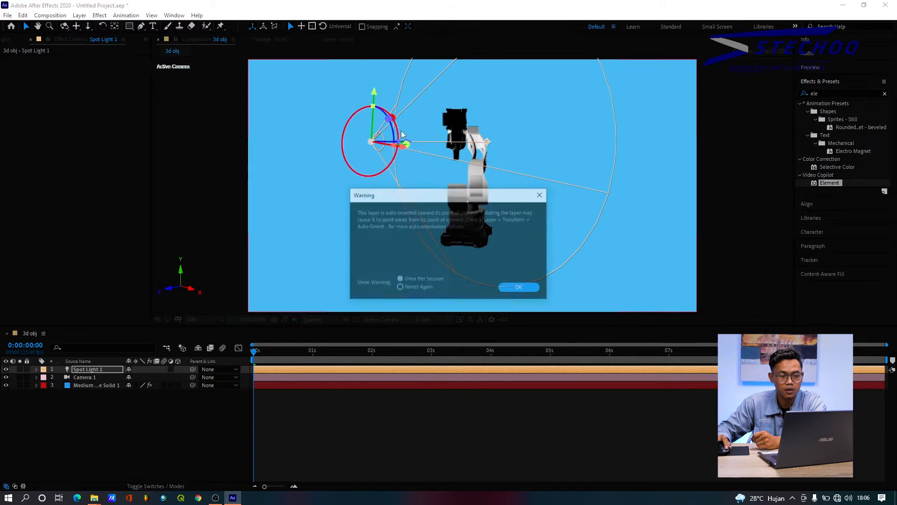
{"action": "left_click", "coordinate": [520, 286]}
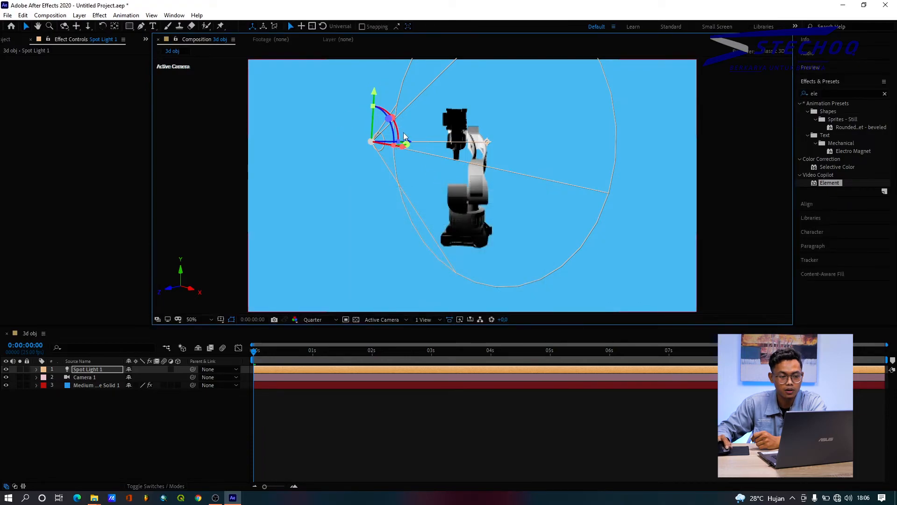
{"action": "left_click_drag", "start_coordinate": [400, 133], "coordinate": [391, 110]}
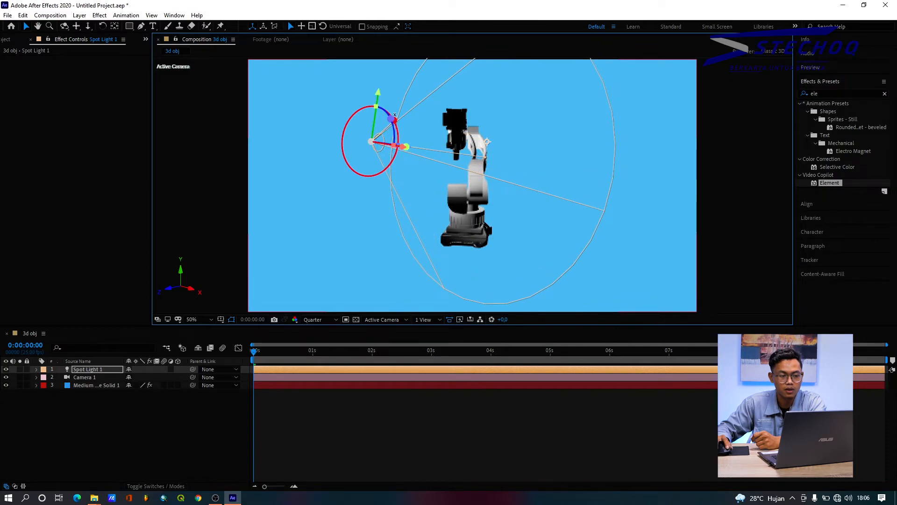
{"action": "left_click", "coordinate": [94, 385]}
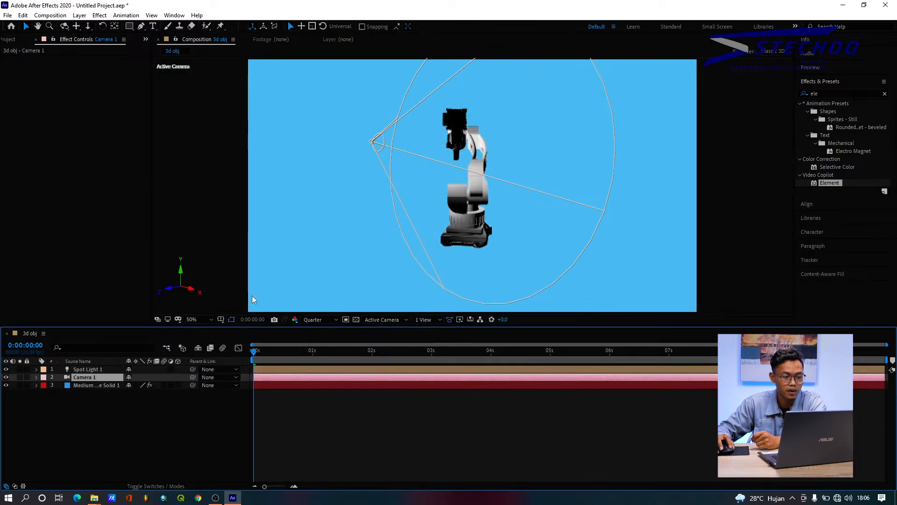
{"action": "left_click_drag", "start_coordinate": [393, 247], "coordinate": [401, 247]}
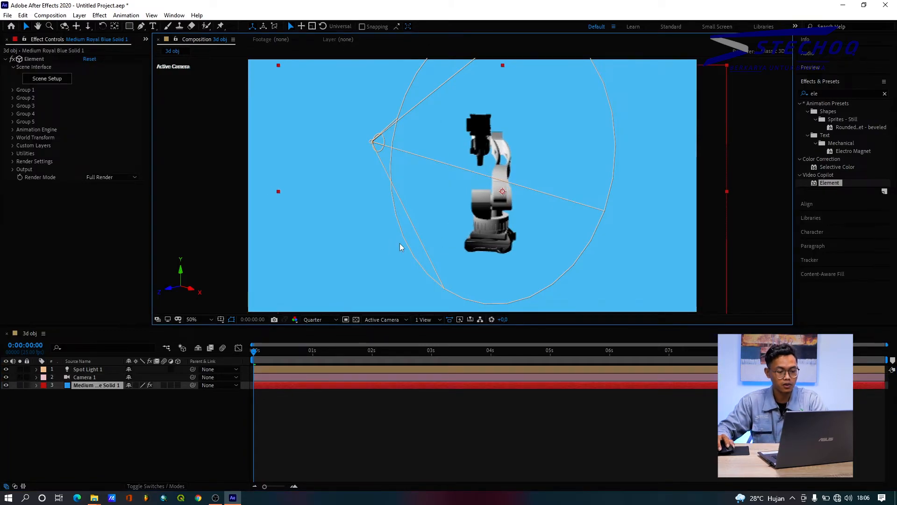
{"action": "key", "text": "ctrl+z"}
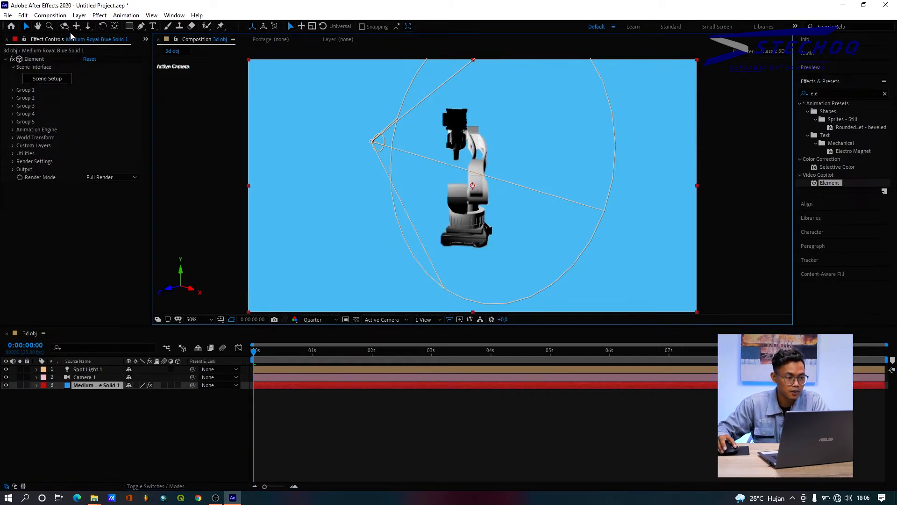
Orbit the camera far around the robot arm to show the arm's long side profile.
{"action": "key", "text": "c"}
{"action": "left_click_drag", "start_coordinate": [473, 241], "coordinate": [435, 245]}
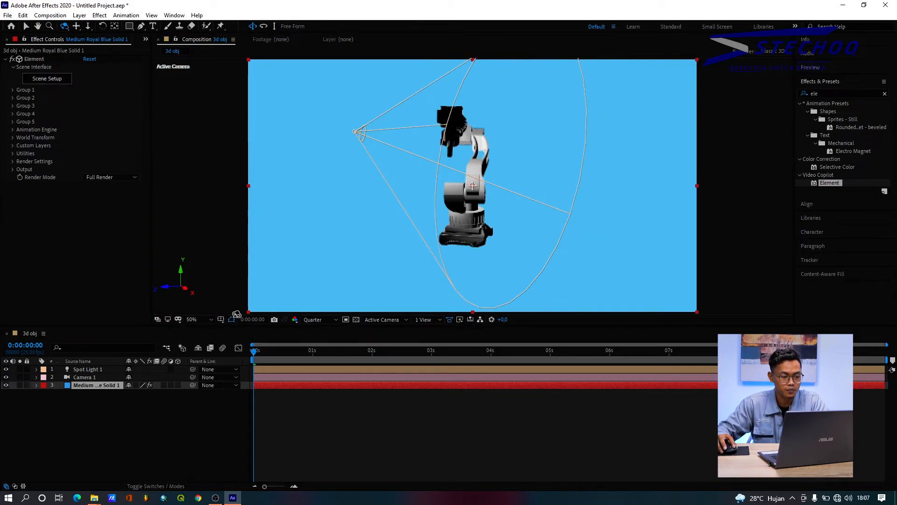
{"action": "left_click", "coordinate": [195, 319]}
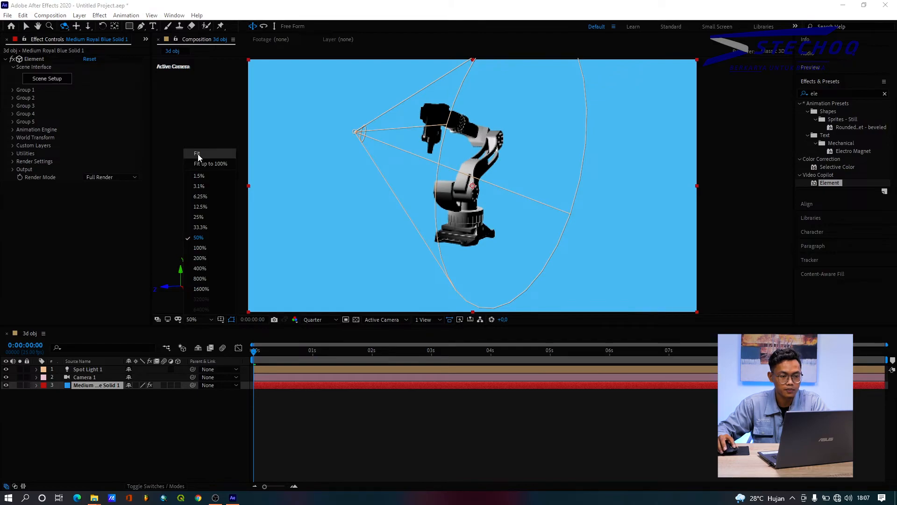
{"action": "left_click", "coordinate": [198, 153]}
{"action": "left_click_drag", "start_coordinate": [363, 208], "coordinate": [468, 213]}
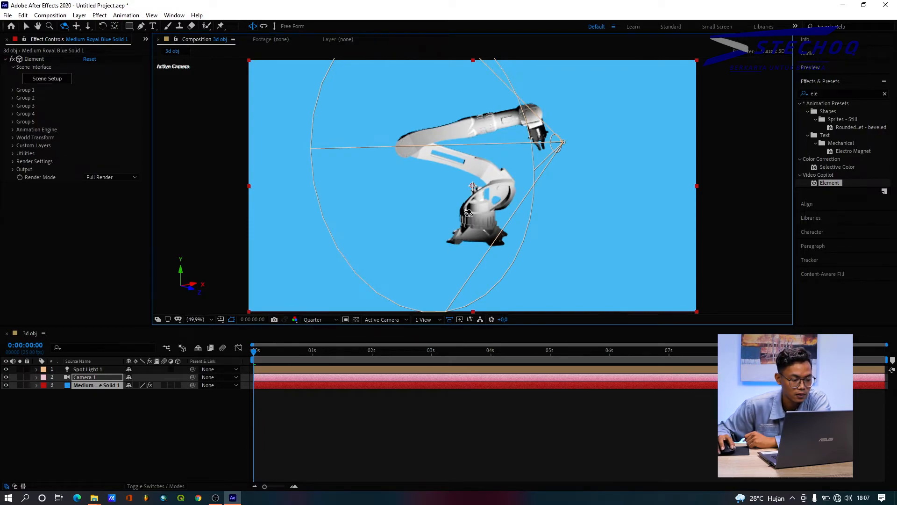
Move Spot Light 1 outward along its X axis beyond the gripper and raise it above the arm.
{"action": "left_click", "coordinate": [104, 371]}
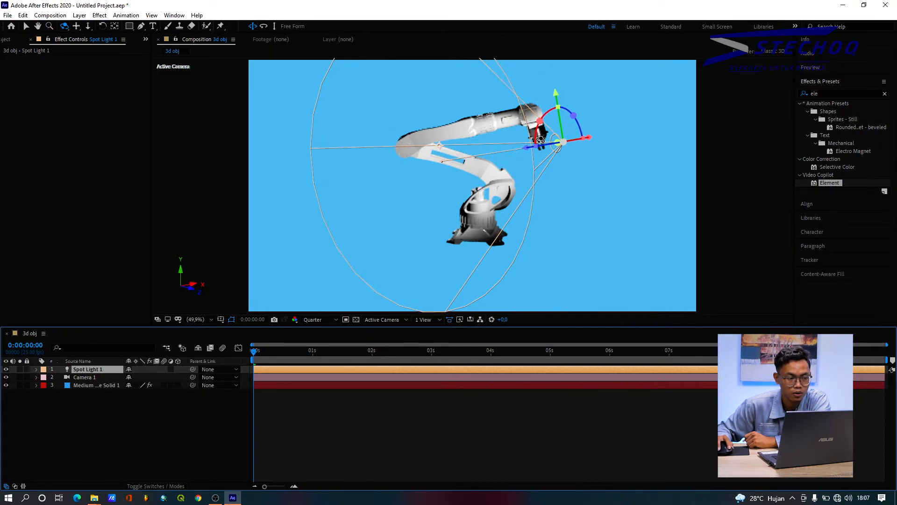
{"action": "key", "text": "v"}
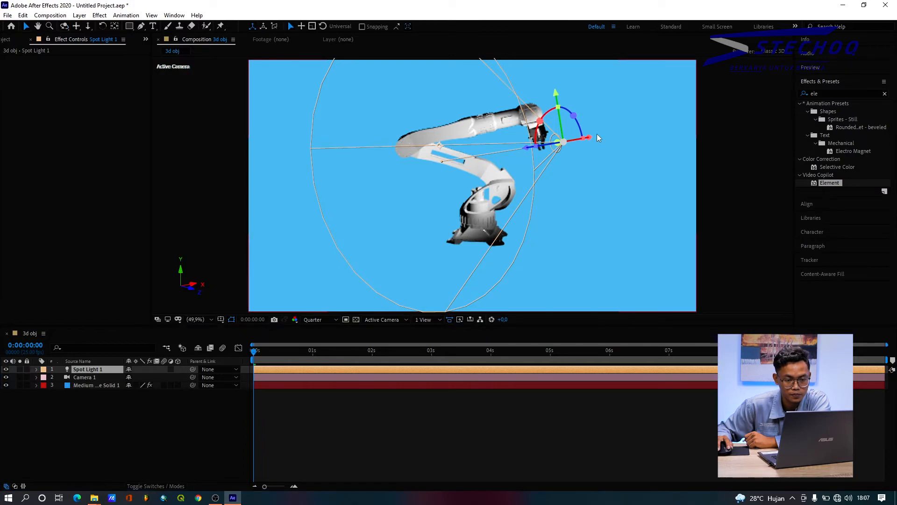
{"action": "left_click_drag", "start_coordinate": [589, 140], "coordinate": [654, 141]}
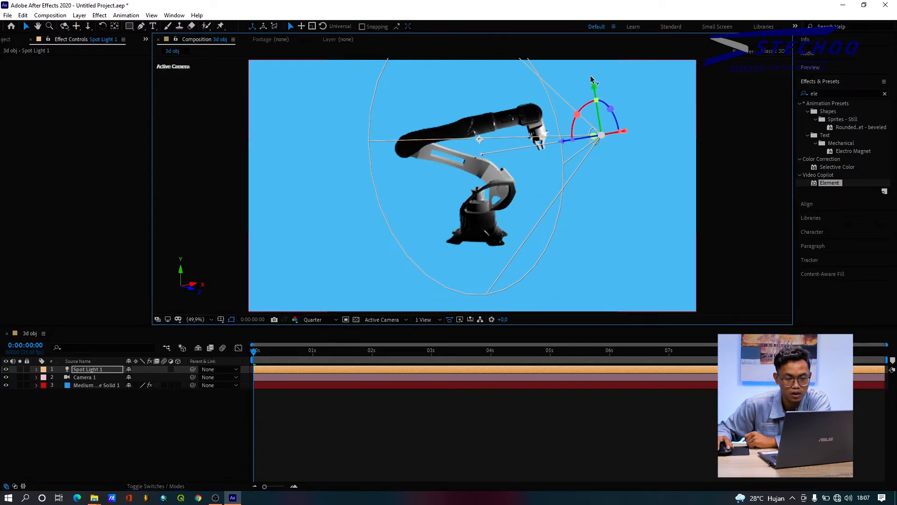
{"action": "mouse_move", "coordinate": [593, 81]}
{"action": "left_mouse_down"}
{"action": "mouse_move", "coordinate": [591, 60]}
{"action": "mouse_move", "coordinate": [588, 79]}
{"action": "mouse_move", "coordinate": [614, 53]}
{"action": "left_mouse_up"}
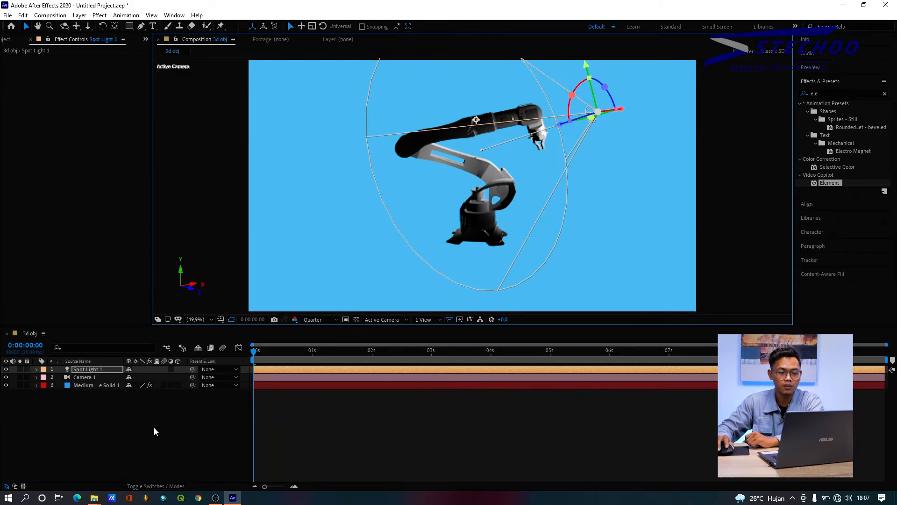
Delete the Spot Light 1 layer from the 3d obj composition.
{"action": "left_click", "coordinate": [155, 430]}
{"action": "scroll", "coordinate": [527, 170], "scroll_direction": "down", "scroll_amount": 2}
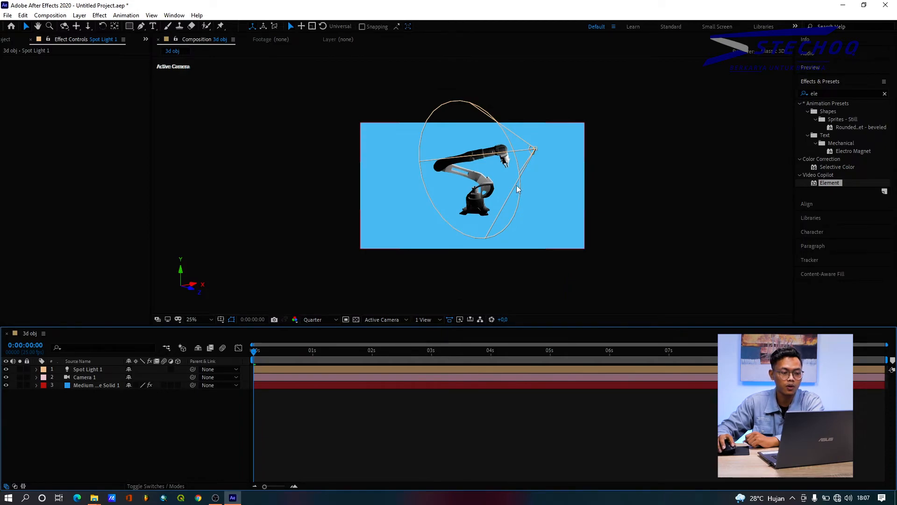
{"action": "left_click", "coordinate": [106, 370]}
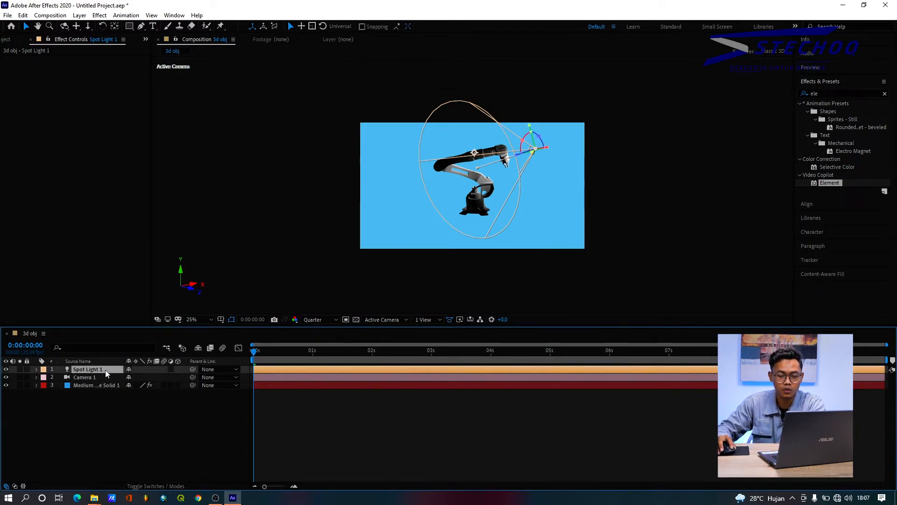
{"action": "key", "text": "Delete"}
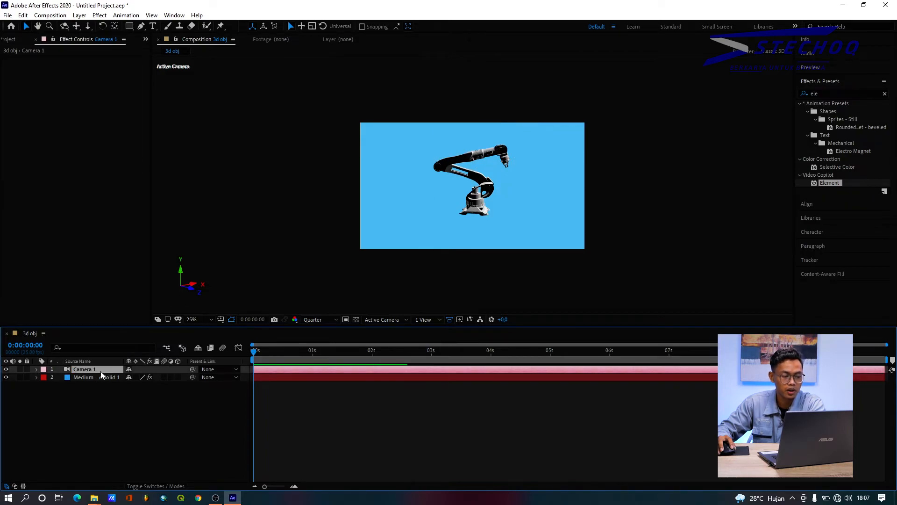
Reopen the solid layer's Element scene setup to check the Rmk3 model, and return to the composition.
{"action": "left_click", "coordinate": [100, 376]}
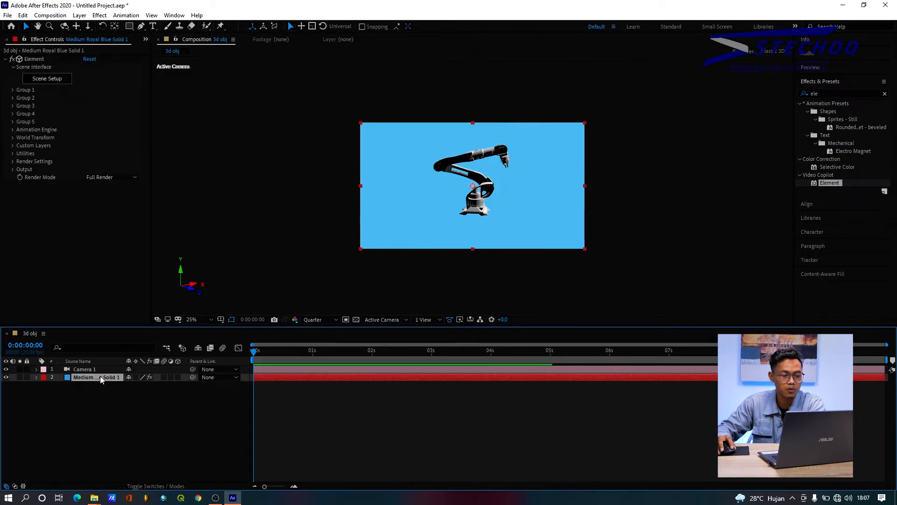
{"action": "left_click", "coordinate": [50, 79]}
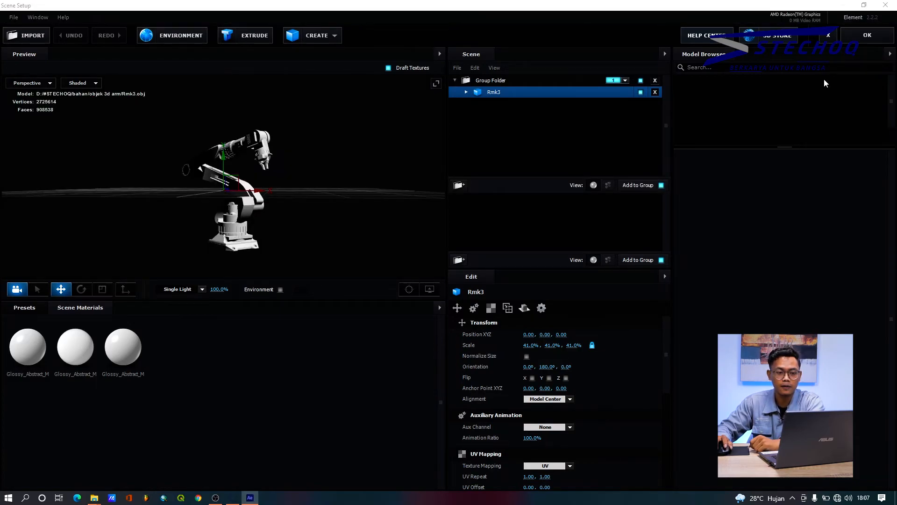
{"action": "left_click", "coordinate": [868, 35]}
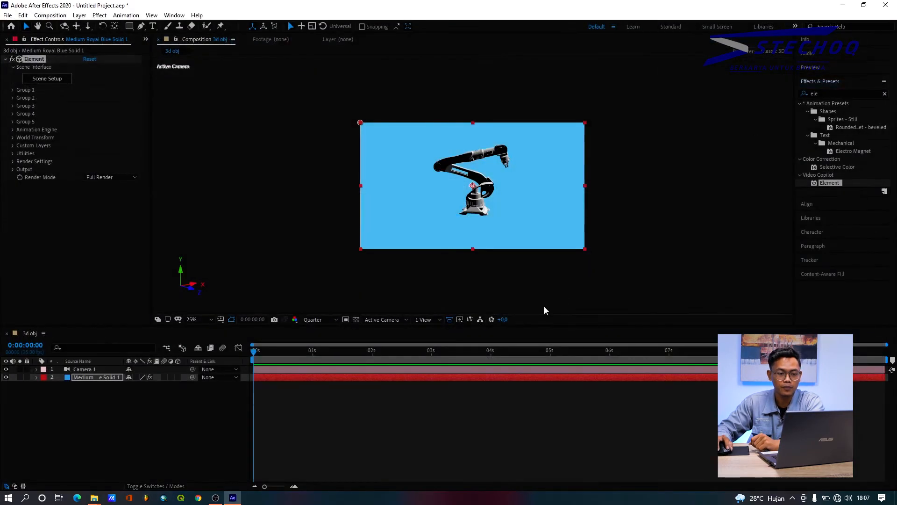
{"action": "left_click", "coordinate": [125, 425]}
Enable keyframing for Camera 1's Point of Interest and Orientation at 0 seconds.
{"action": "left_click", "coordinate": [95, 369]}
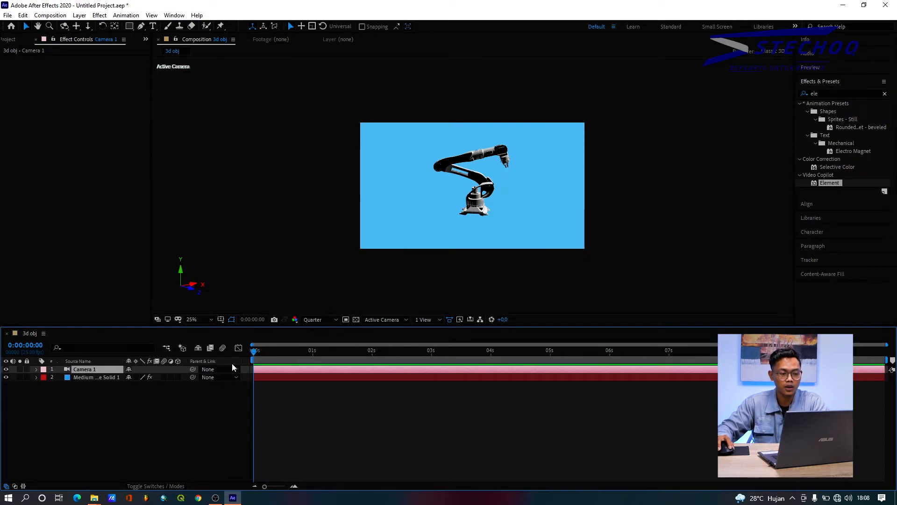
{"action": "left_click", "coordinate": [37, 369]}
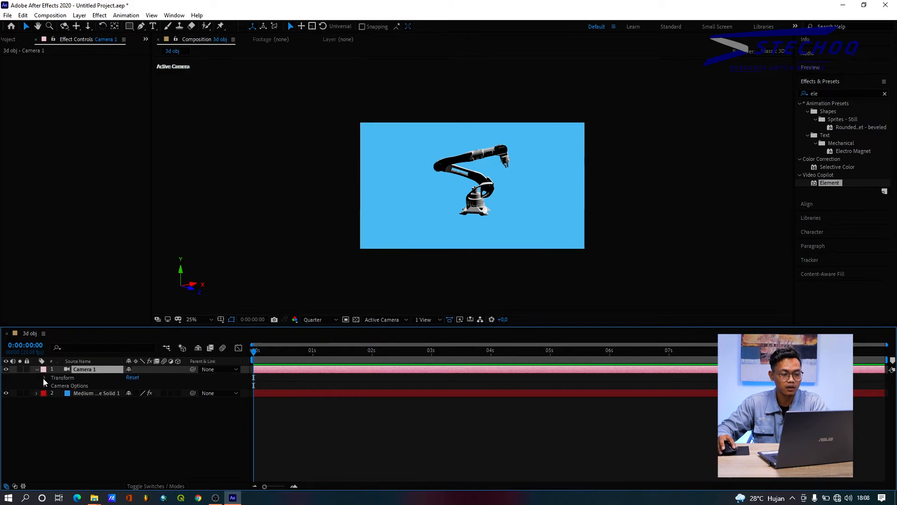
{"action": "left_click", "coordinate": [44, 378]}
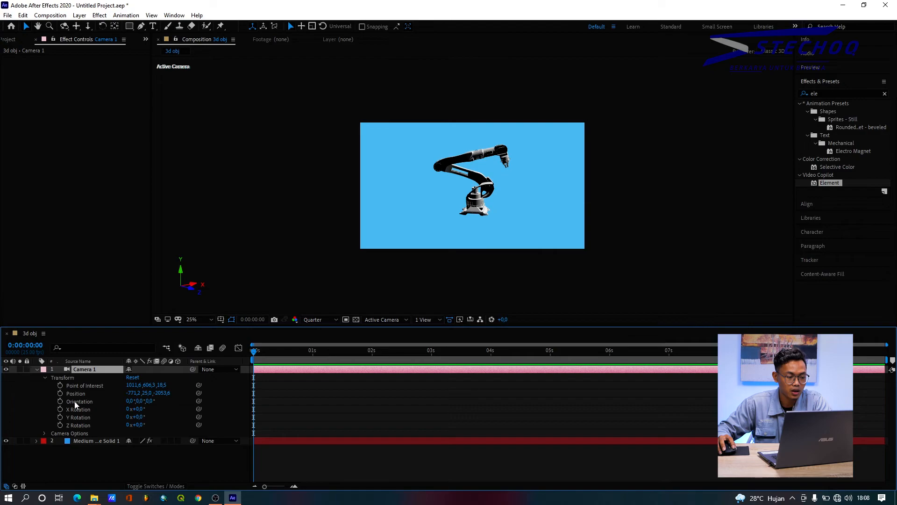
{"action": "left_click", "coordinate": [60, 386]}
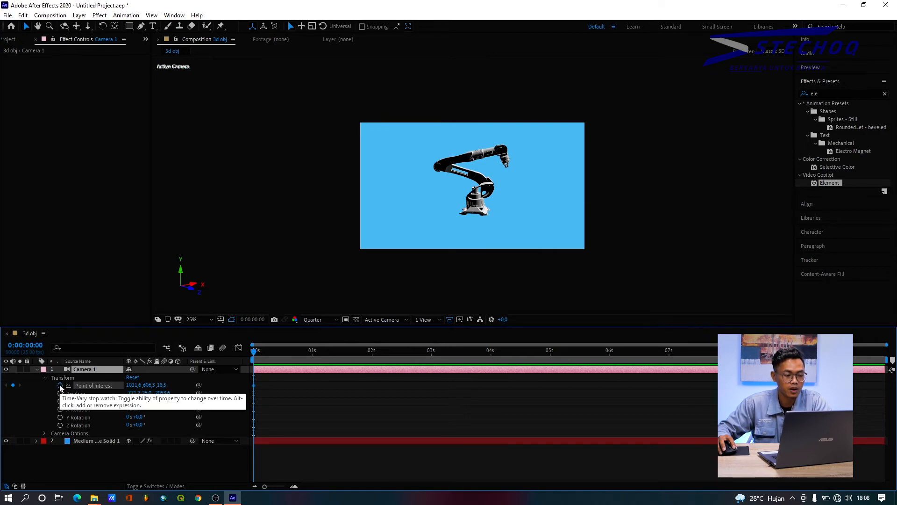
{"action": "left_click", "coordinate": [60, 401]}
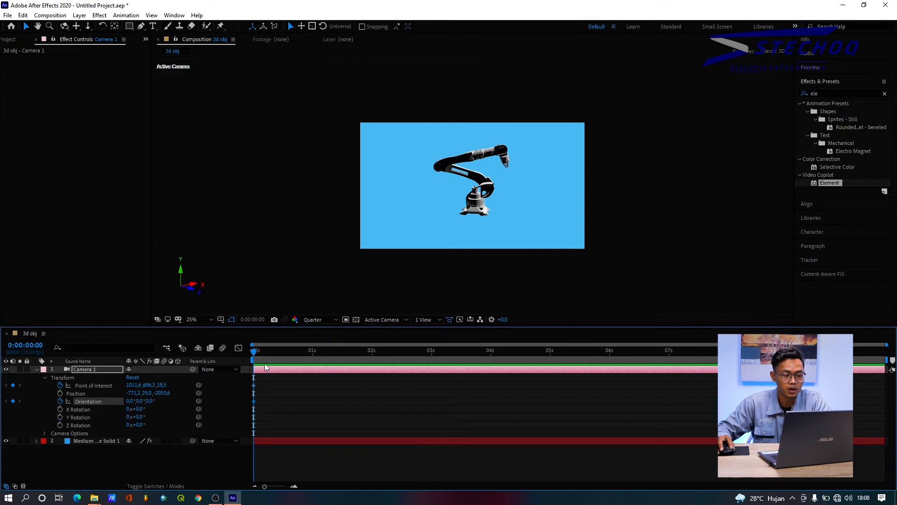
Orbit the camera horizontally to the opposite side of the robot arm at 3 seconds, and scrub back to check the movement.
{"action": "left_click_drag", "start_coordinate": [255, 357], "coordinate": [432, 373]}
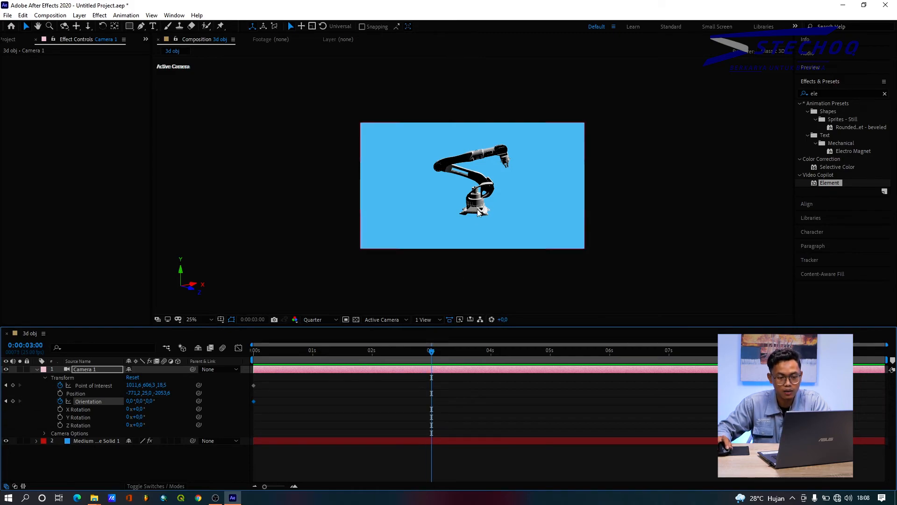
{"action": "key", "text": "c"}
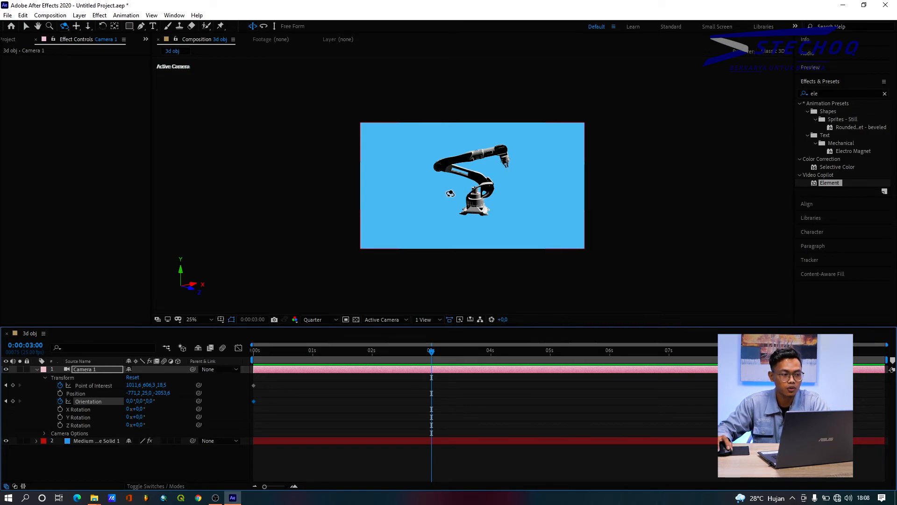
{"action": "left_click", "coordinate": [432, 215]}
{"action": "left_click_drag", "start_coordinate": [432, 215], "coordinate": [534, 215]}
{"action": "left_click_drag", "start_coordinate": [431, 355], "coordinate": [353, 368]}
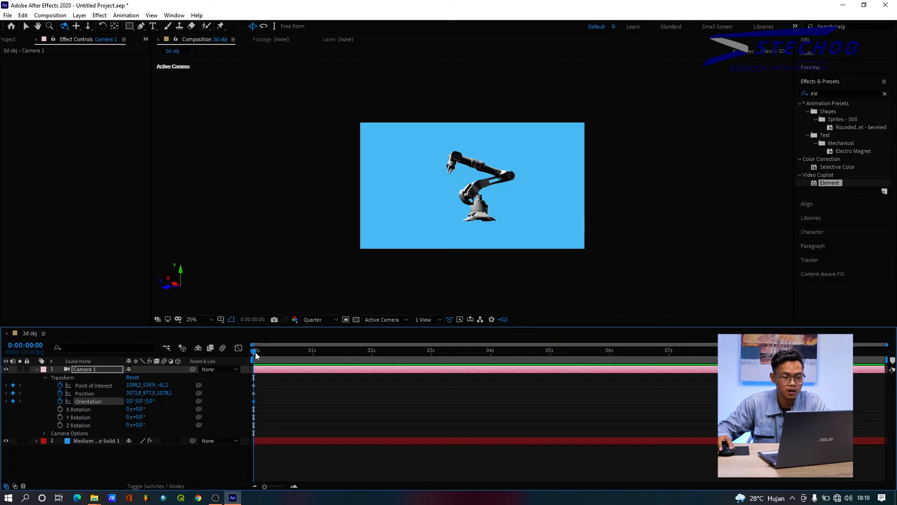
Keyframe a new orbited camera view of the robot arm at 3 seconds, and preview the animation from the start.
{"action": "left_click_drag", "start_coordinate": [255, 357], "coordinate": [433, 370]}
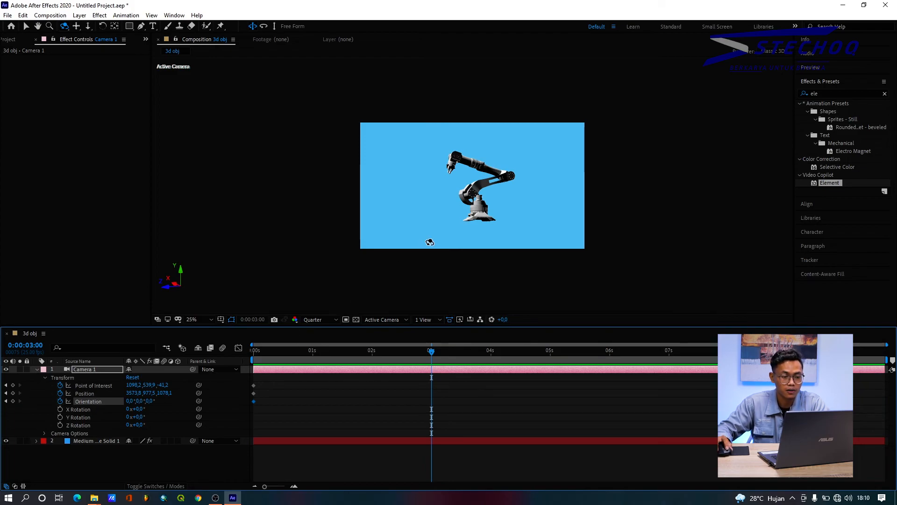
{"action": "left_click_drag", "start_coordinate": [484, 208], "coordinate": [376, 204]}
{"action": "left_click_drag", "start_coordinate": [396, 353], "coordinate": [247, 376]}
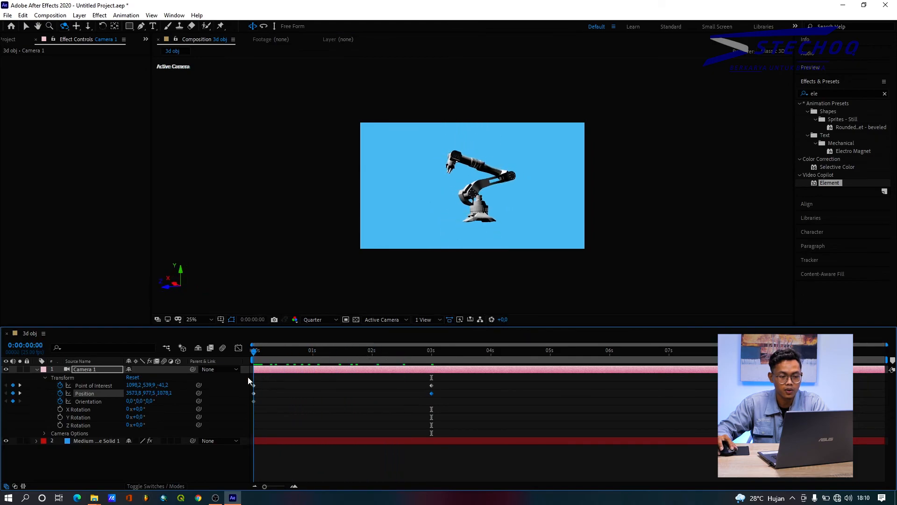
{"action": "left_click", "coordinate": [475, 417]}
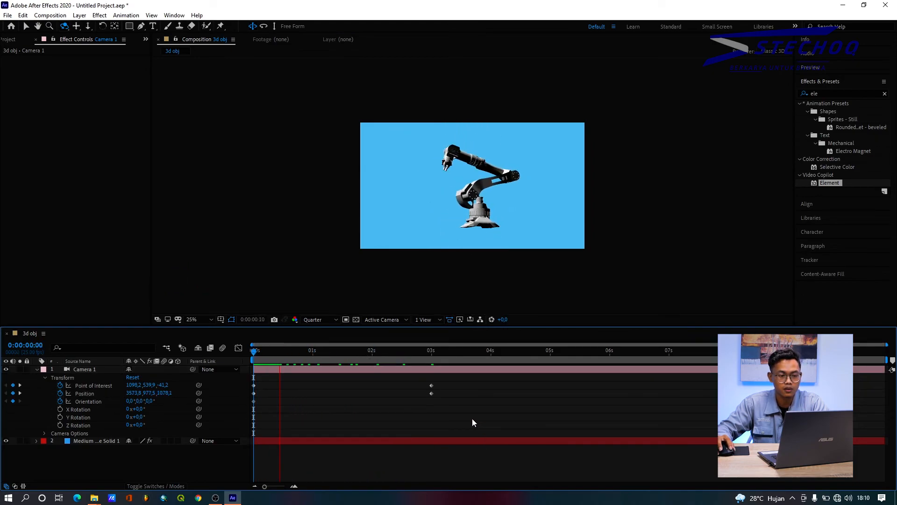